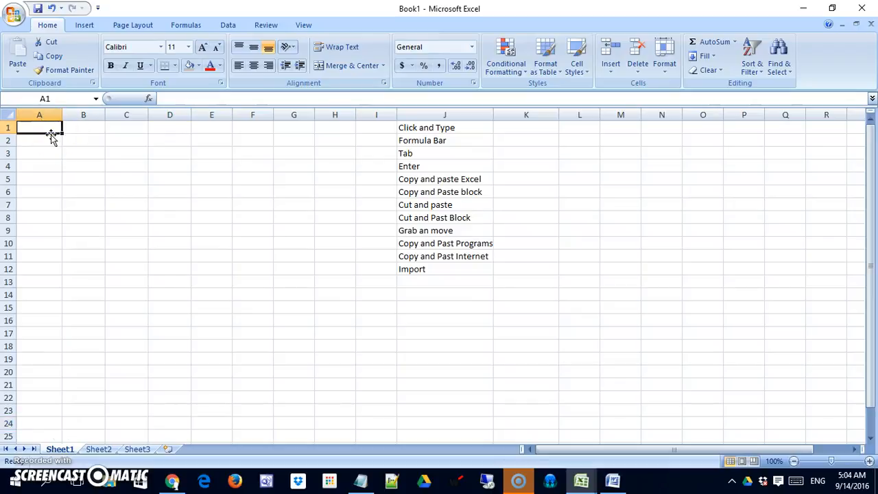
Step: Enter First in cell A1 and Second in cell B1
type("First")
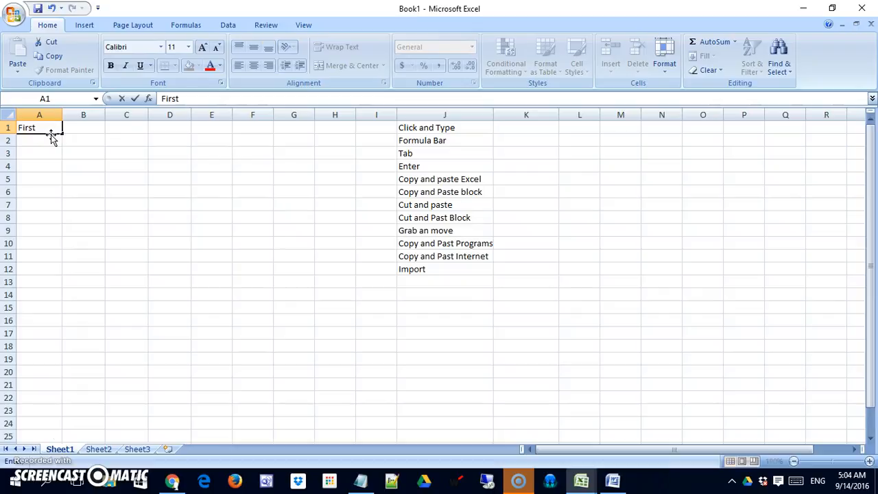
key("Return")
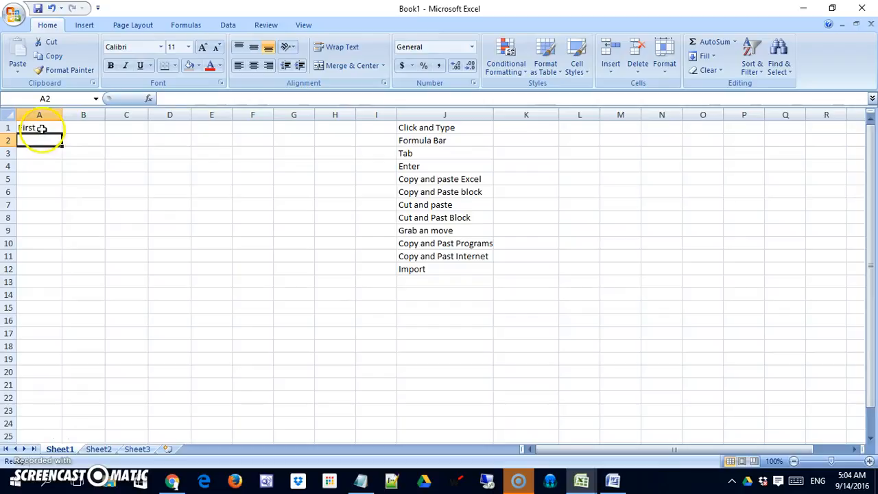
left_click(42, 129)
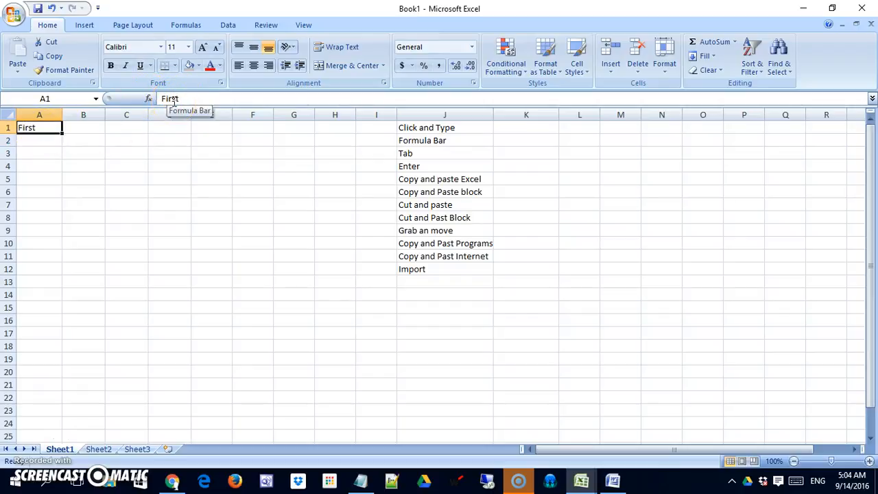
left_click(90, 130)
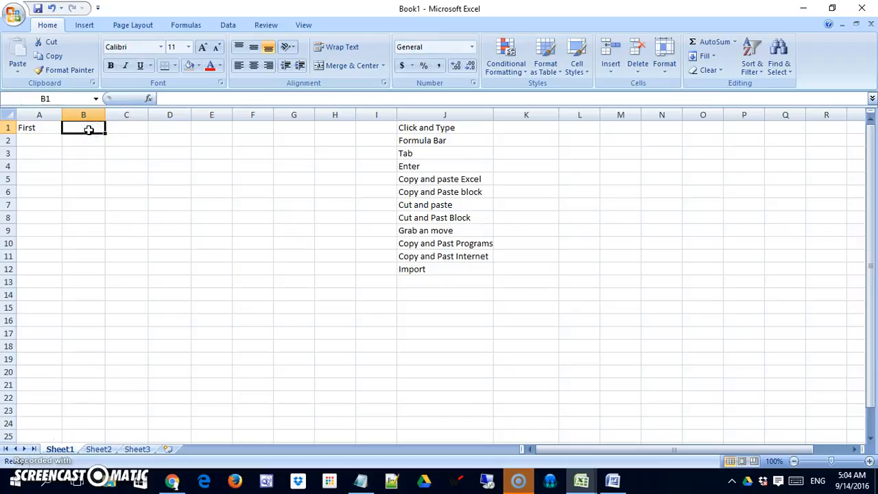
type("Second")
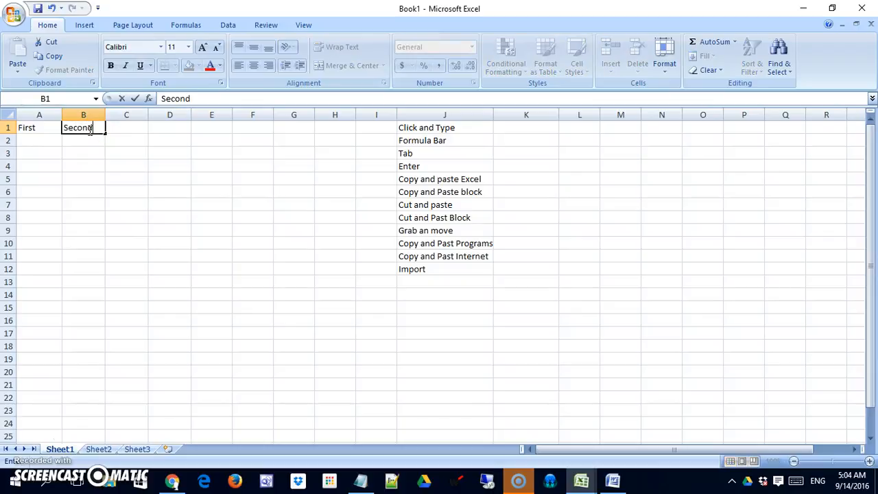
left_click(181, 98)
Step: Enter Third in cell C1
left_click(128, 130)
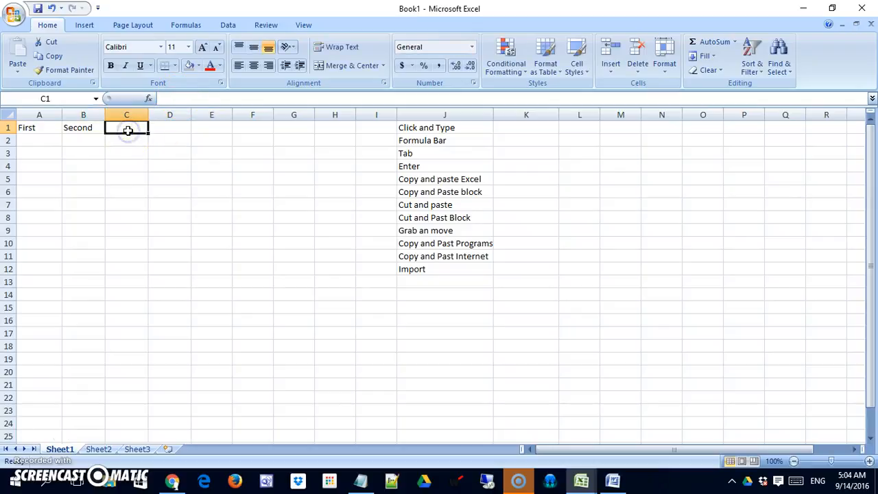
left_click(187, 98)
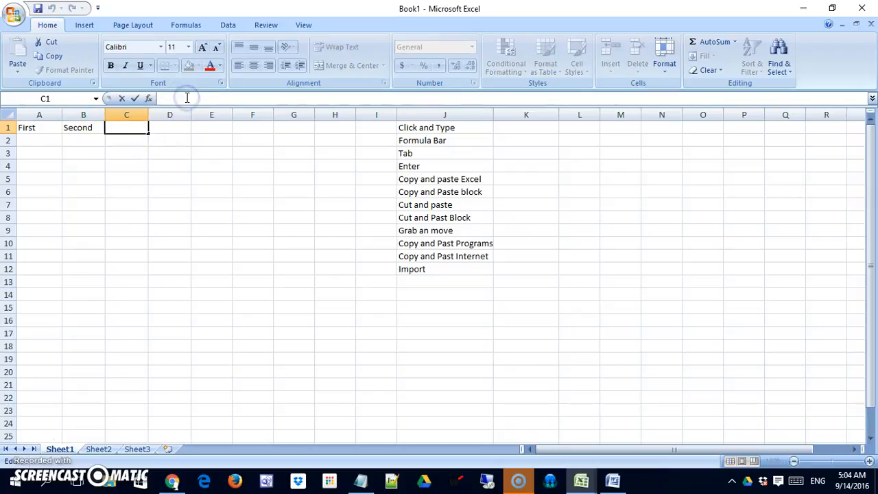
type("Third")
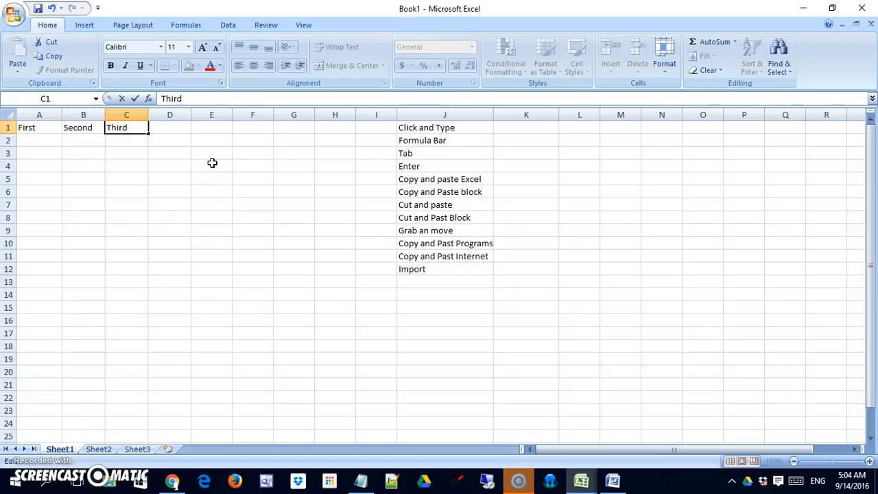
key("Return")
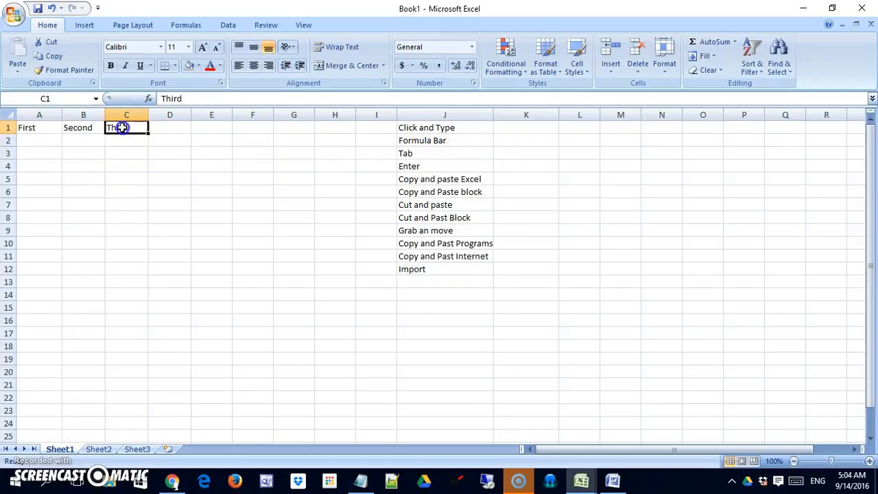
Step: Extend the text in cell C1 to Third Thing and in cell B1 to Second Thing
double_click(123, 128)
left_click(190, 98)
type("Thing")
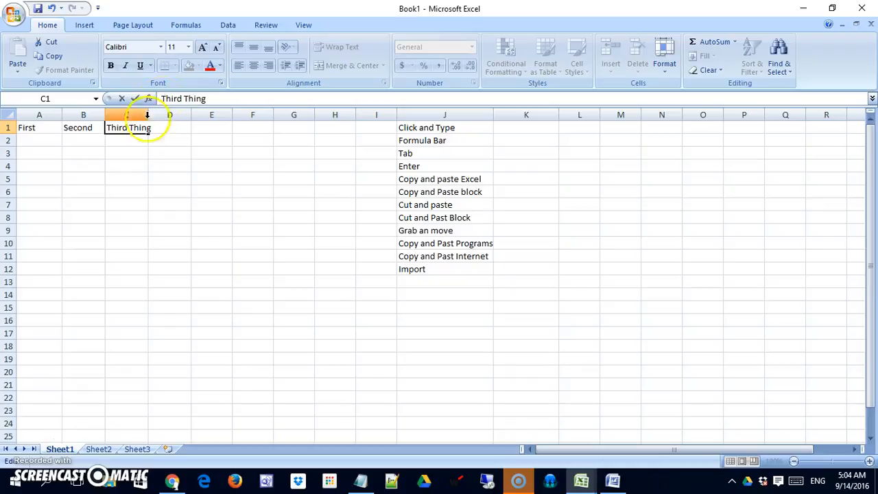
left_click(151, 165)
left_click(78, 131)
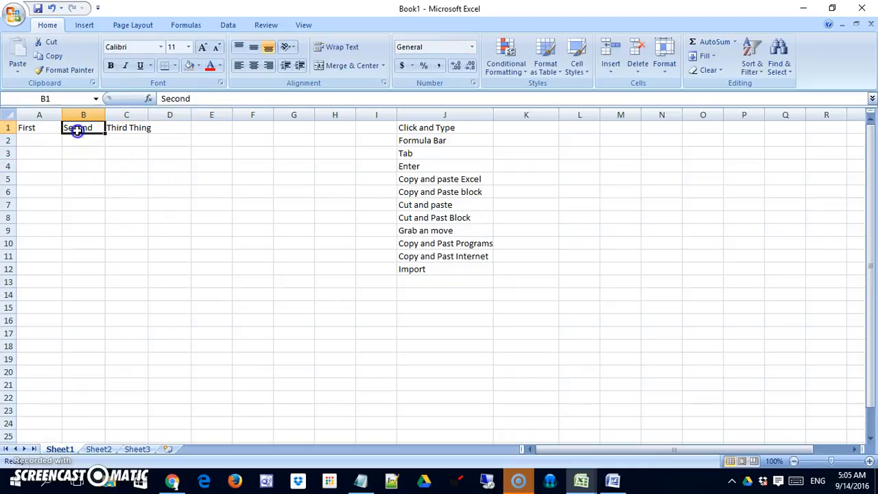
left_click(212, 98)
type("Thing")
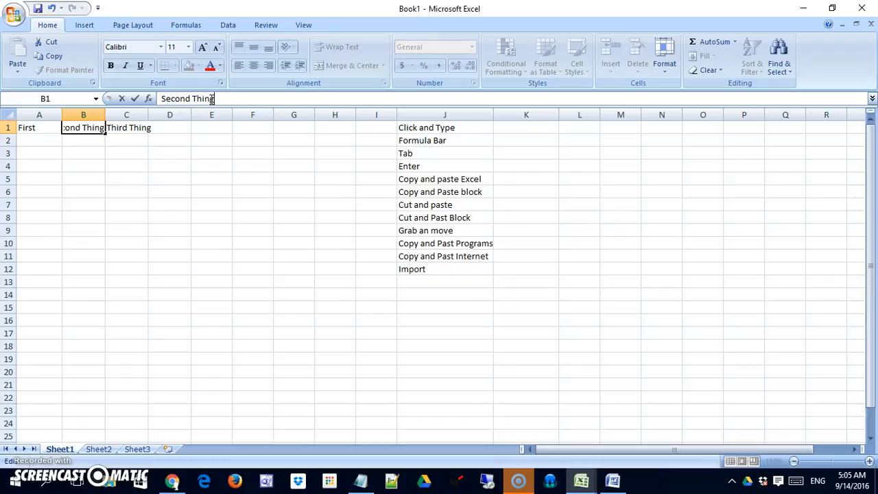
left_click(197, 175)
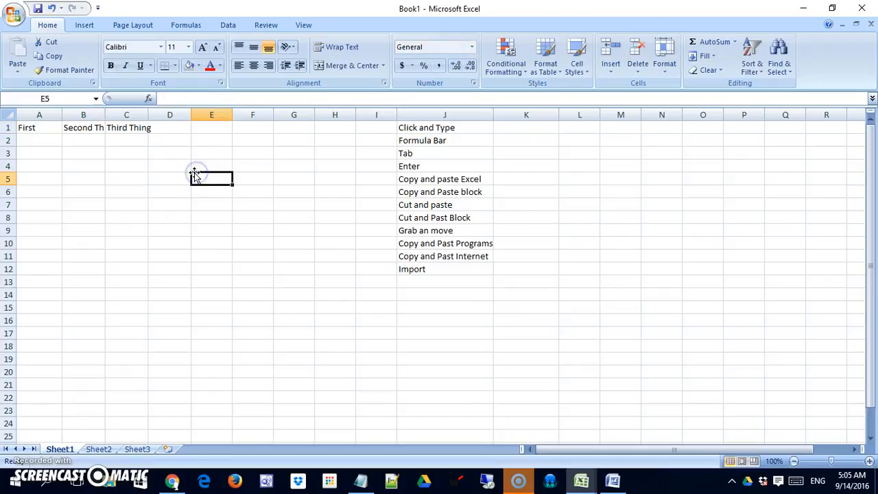
Step: Extend the text in cell A1 to First Thing and widen columns A to C equally to fit their headings
left_click(58, 129)
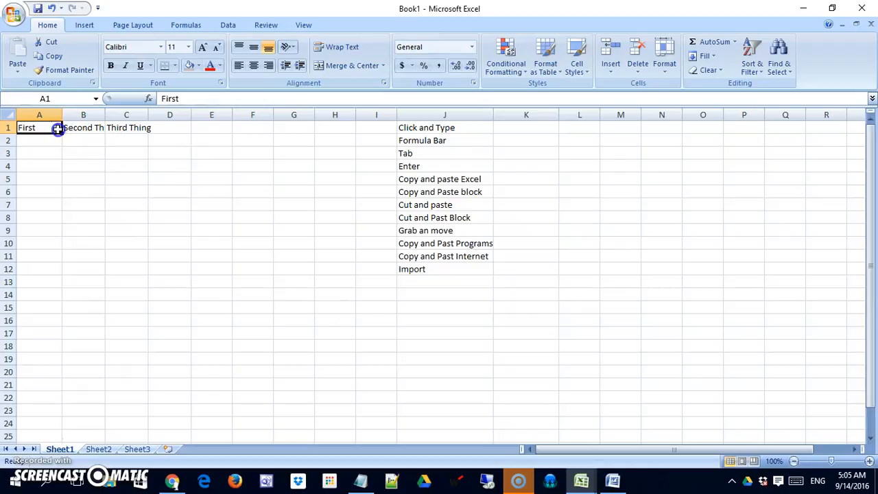
left_click(210, 98)
type("Thing")
left_click(135, 98)
left_click(168, 178)
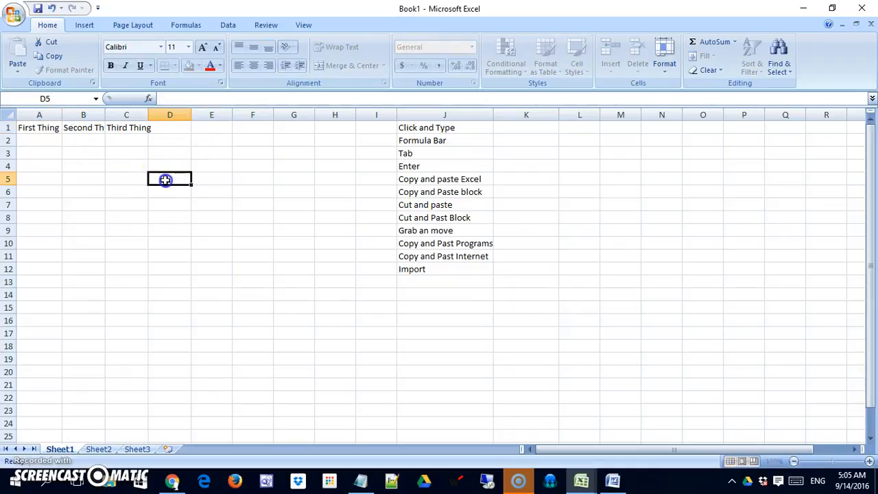
left_click_drag(41, 115, 125, 115)
left_click(131, 179)
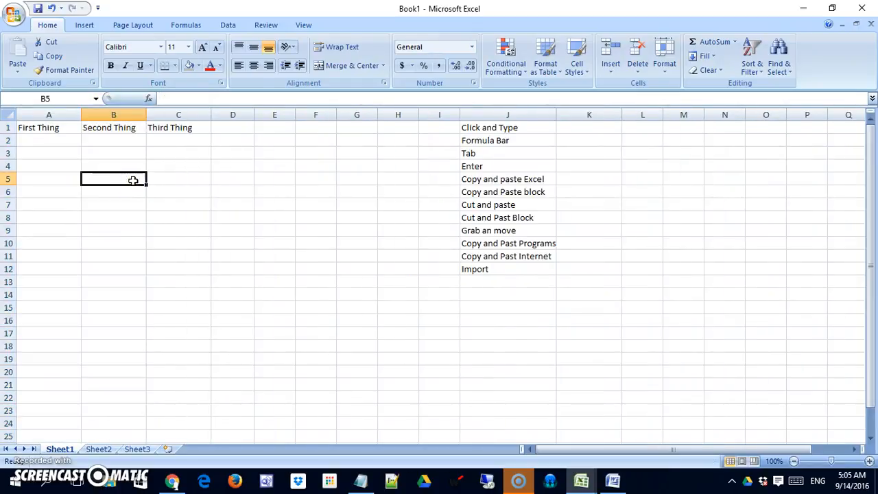
Step: Fill row 2 with 1, 2 and 3 in cells A2 to C2, moving on to the start of row 3
left_click(55, 140)
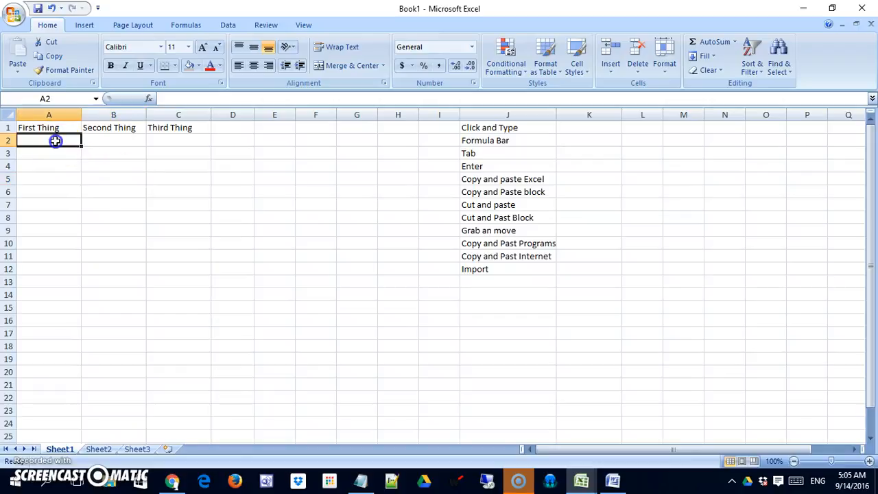
type("1")
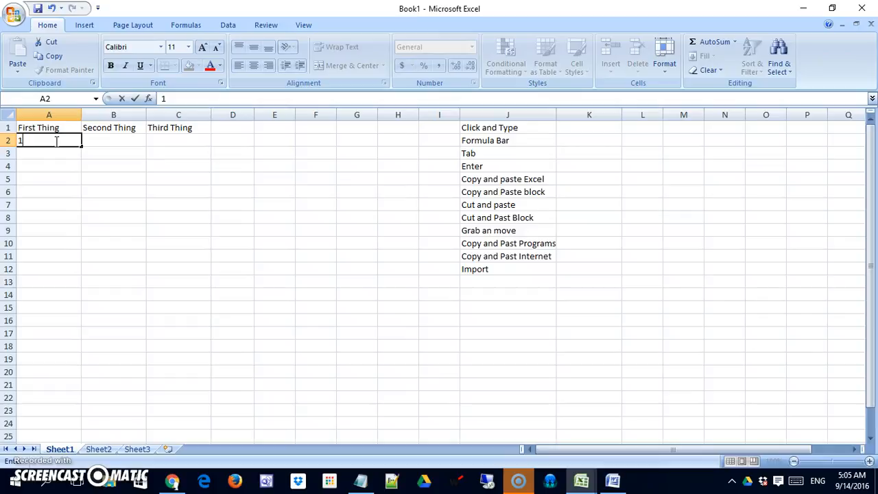
key("Tab")
type("2")
key("Tab")
type("3")
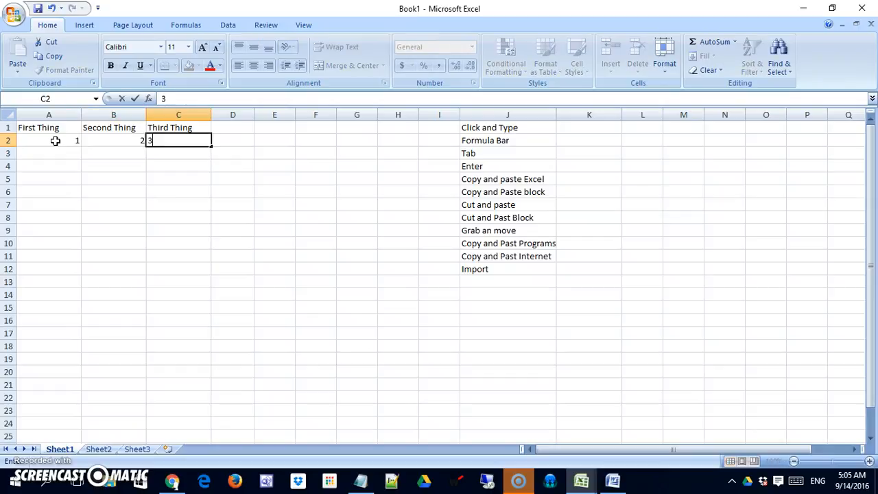
key("Return")
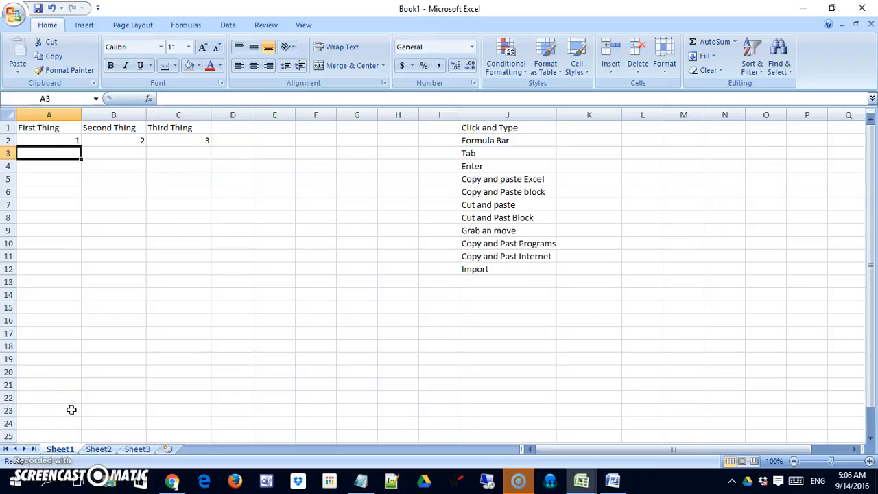
Step: Fill row 3 with one, two and three in cells A3 to C3
type("one")
key("Tab")
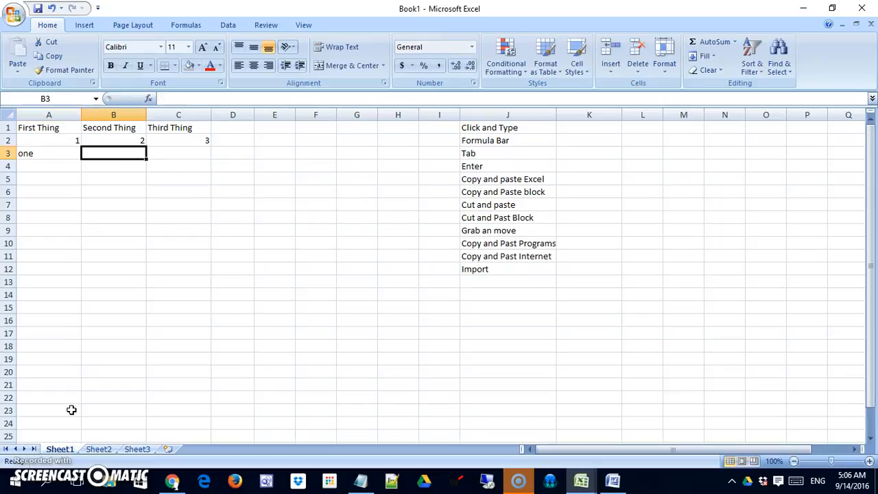
type("two")
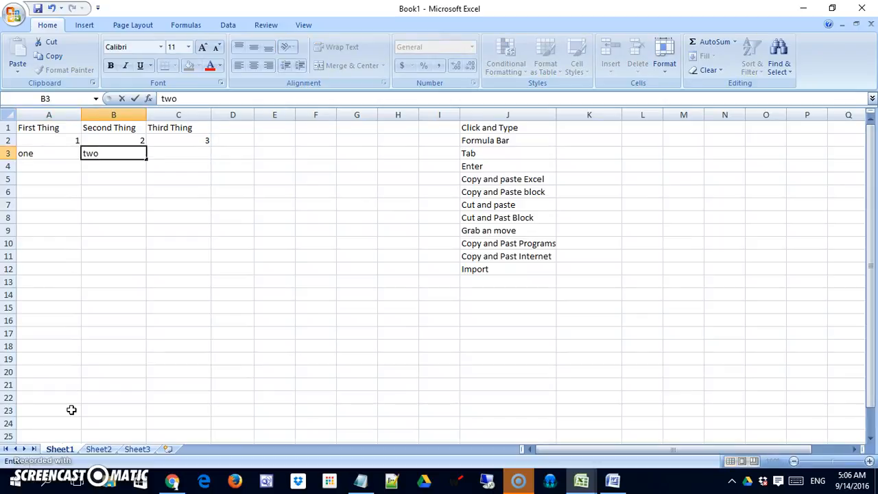
key("Tab")
type("three")
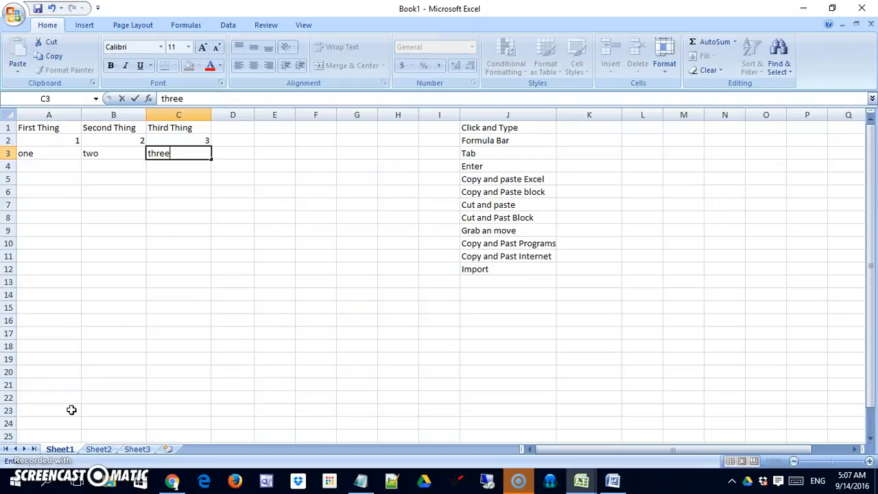
key("Return")
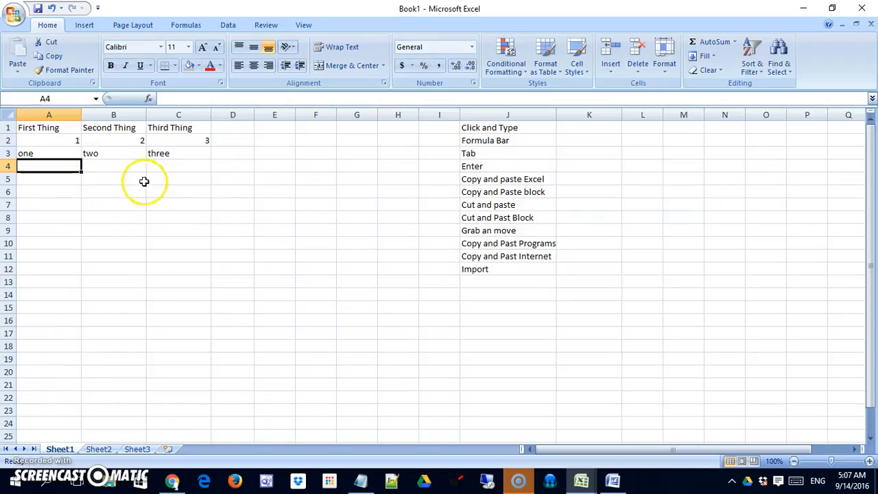
Step: Copy the value of cell A2 and paste it into cell A4
left_click_drag(48, 141, 183, 144)
left_click(65, 143)
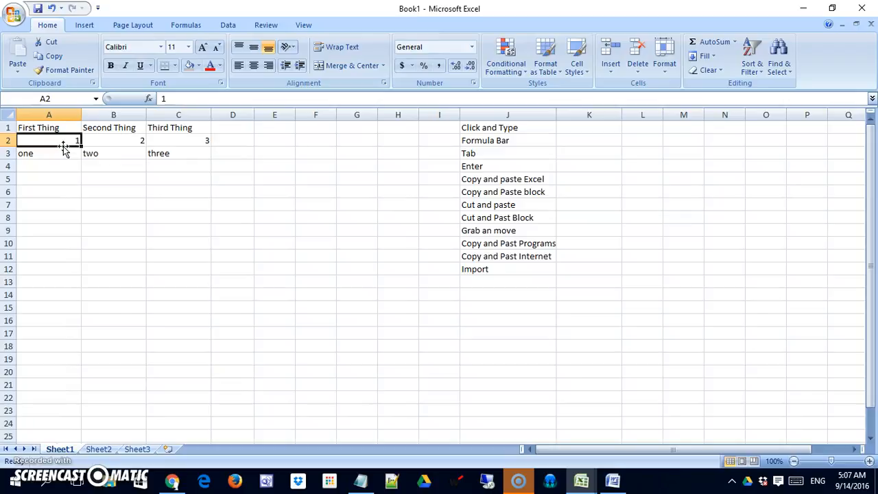
mouse_move(63, 147)
left_mouse_down()
mouse_move(64, 156)
mouse_move(74, 153)
mouse_move(77, 140)
mouse_move(69, 141)
left_mouse_up()
left_click(56, 57)
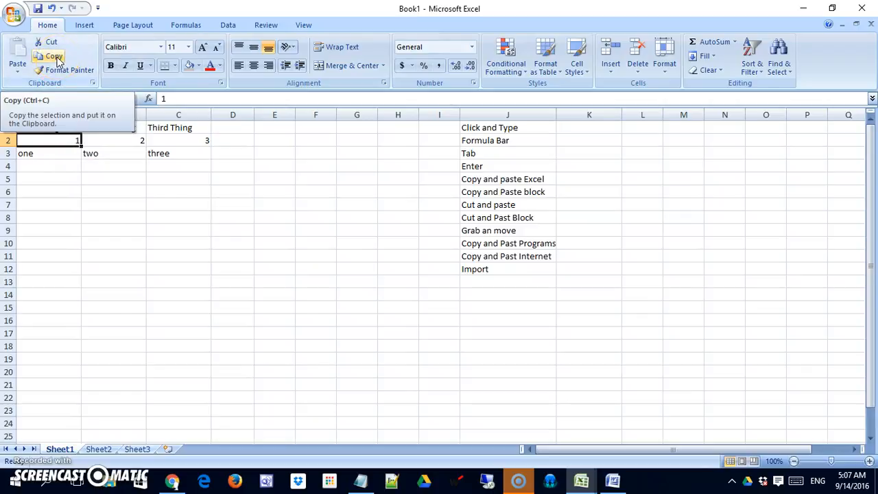
right_click(57, 141)
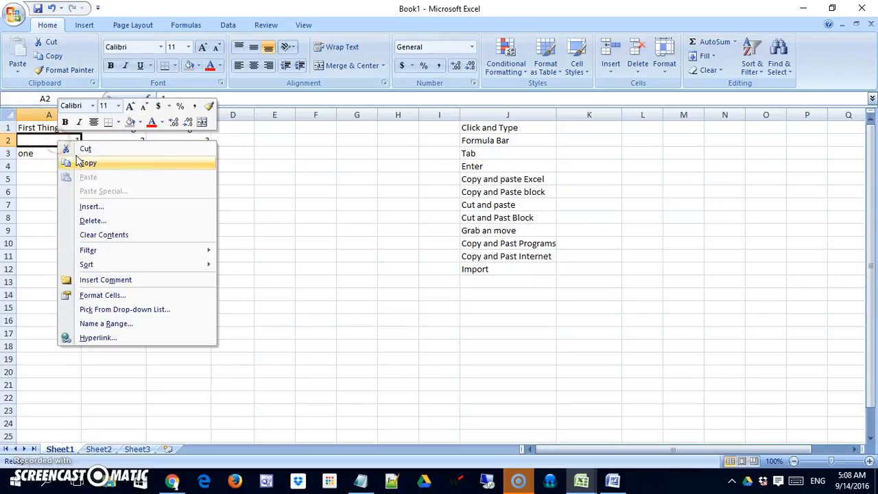
left_click(47, 141)
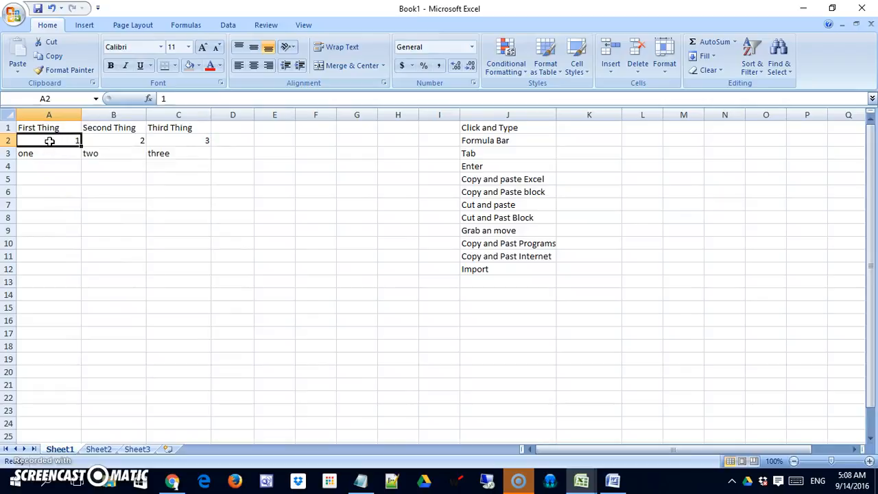
key("ctrl+c")
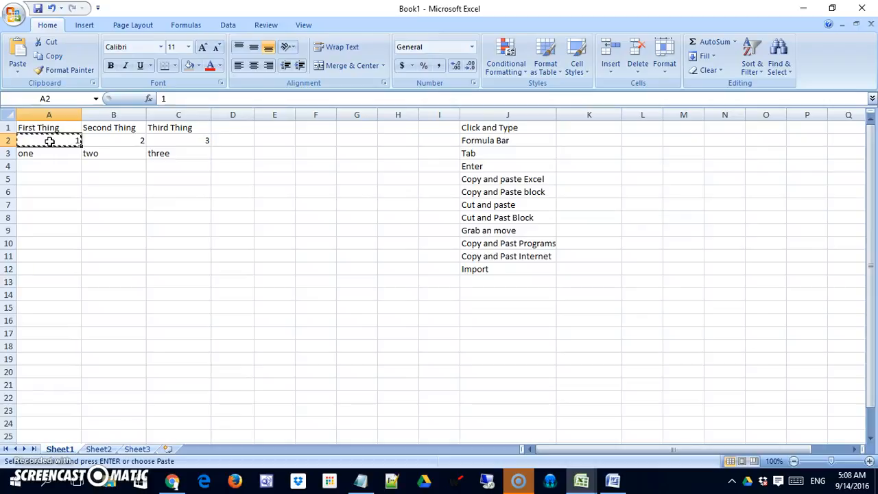
left_click(51, 166)
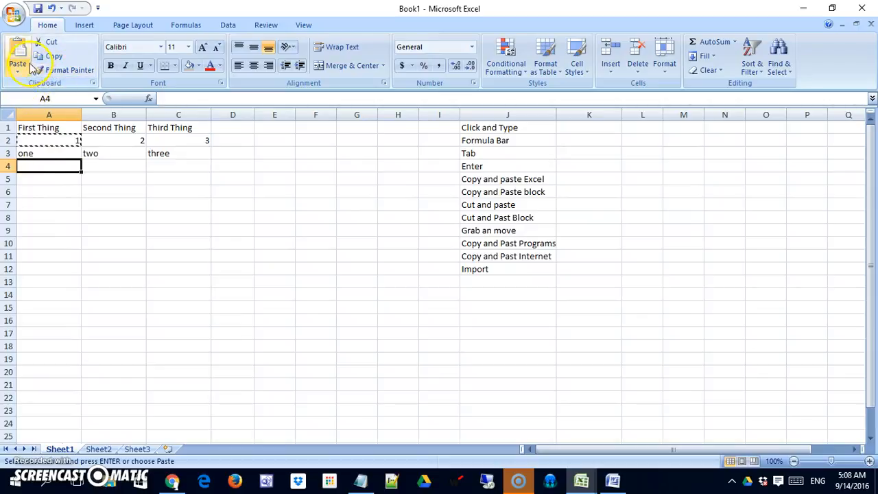
right_click(32, 166)
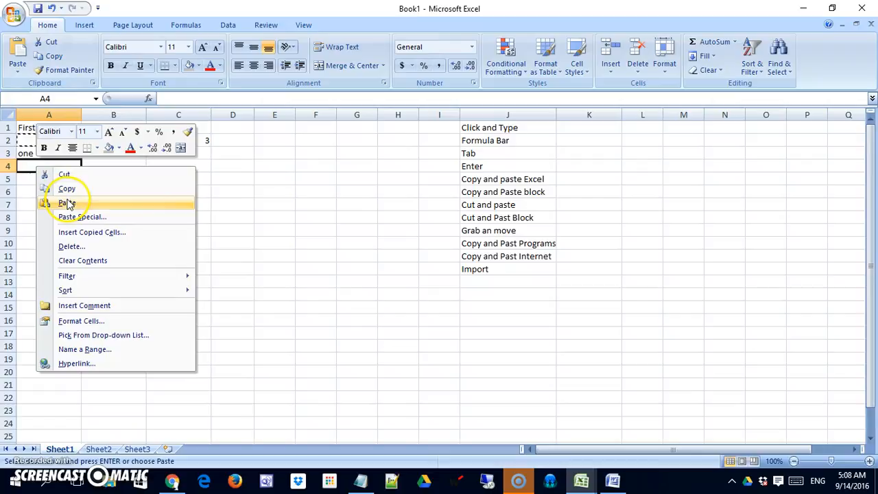
left_click(26, 165)
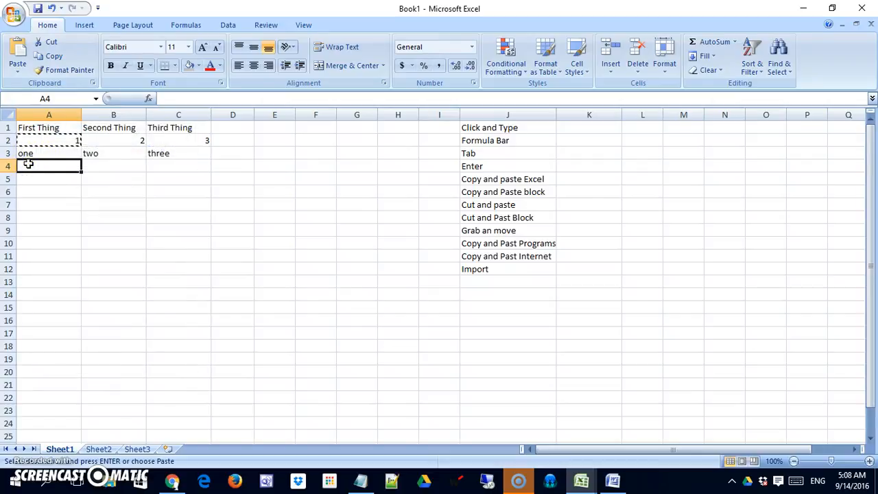
key("ctrl+v")
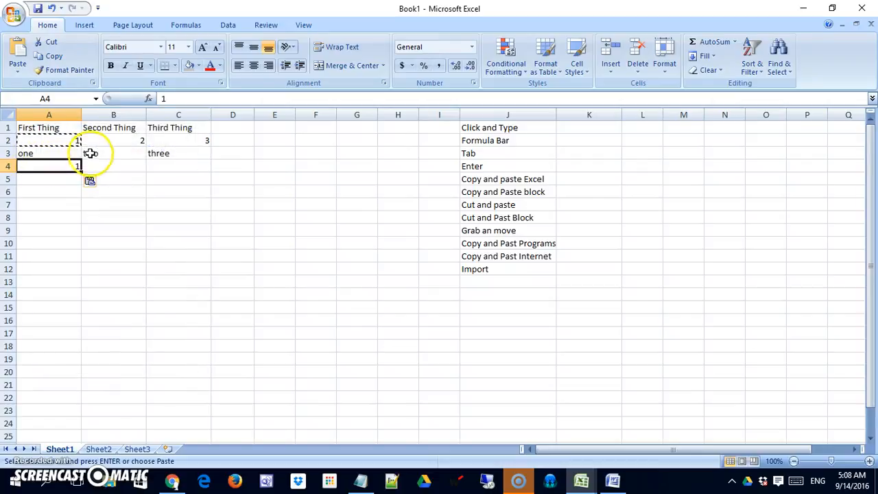
left_click(96, 189)
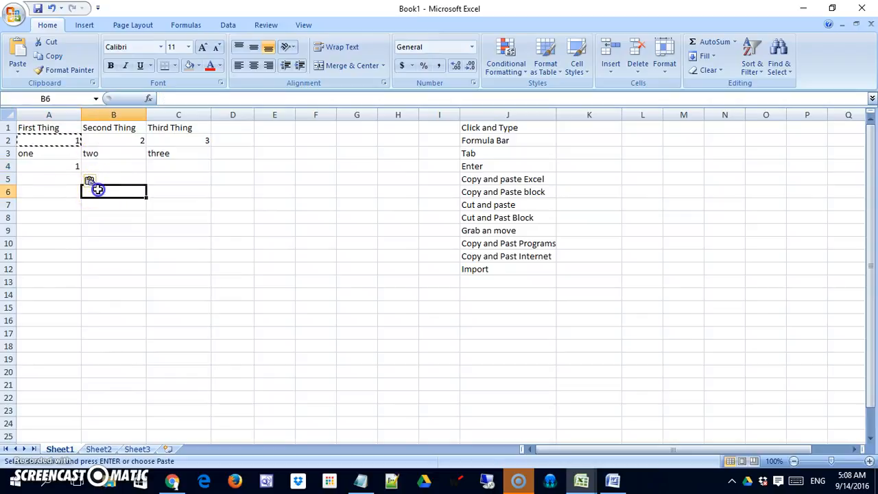
Step: Copy the values of cells B2 and C2 together and paste them into row 4 starting at cell B4
left_click(59, 166)
left_click(123, 141)
left_click_drag(122, 141, 174, 140)
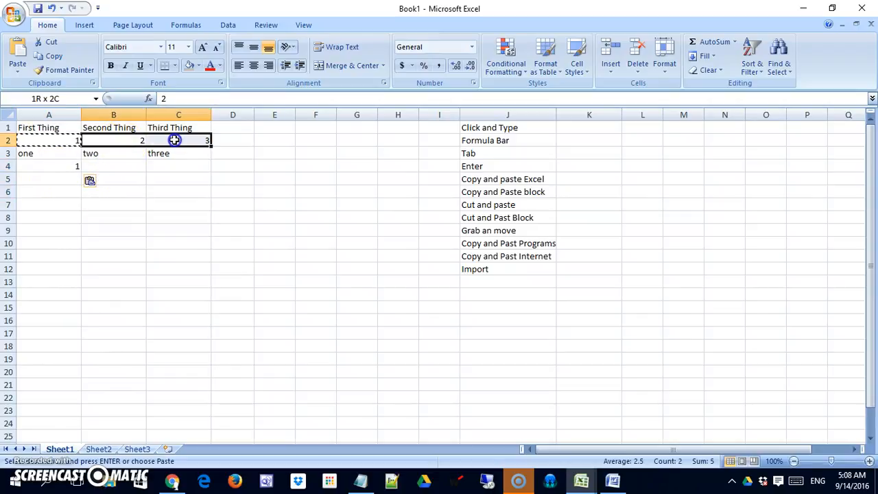
key("ctrl+c")
left_click(126, 167)
key("ctrl+v")
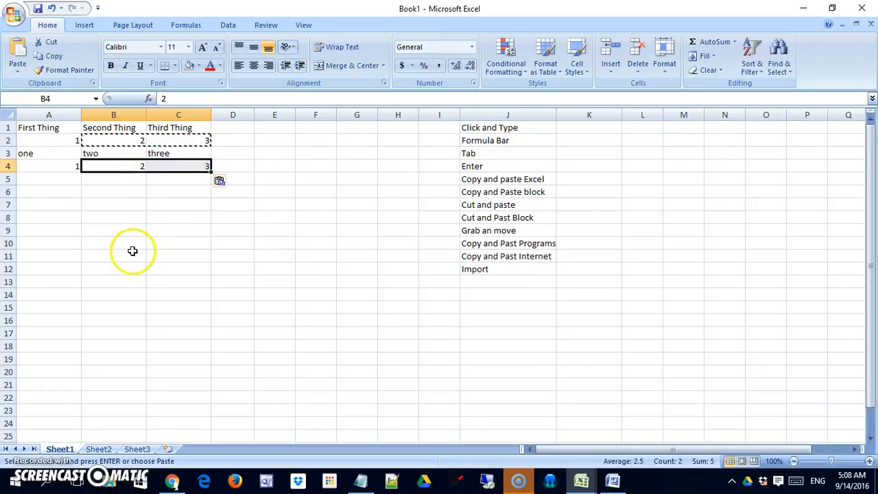
Step: Copy the block A2 to C4 and paste it directly below, starting at cell A5
left_click_drag(52, 144, 175, 169)
key("ctrl+c")
left_click(57, 180)
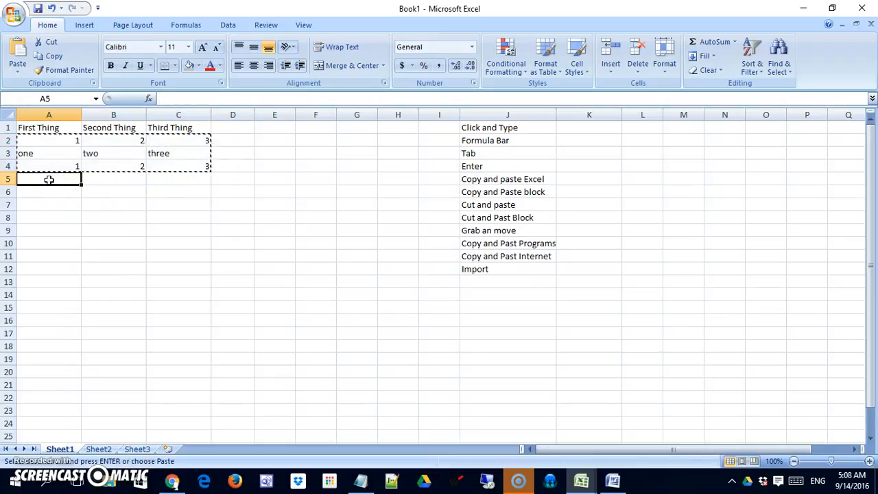
key("ctrl+v")
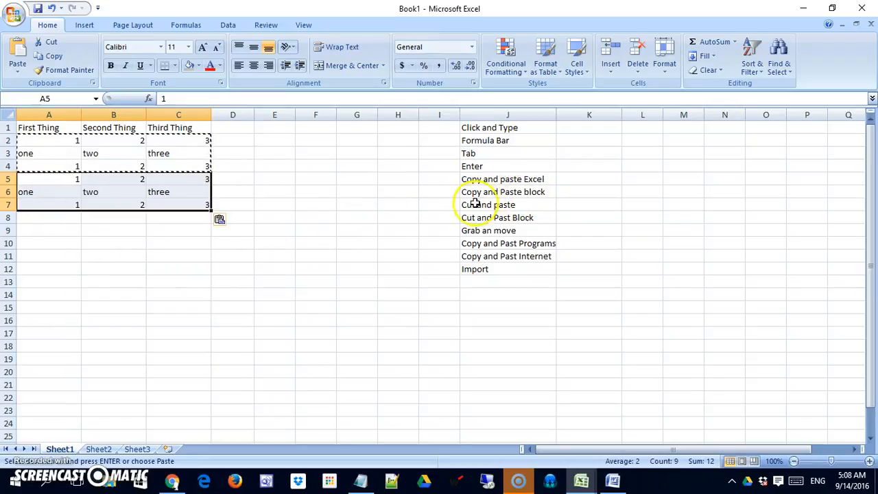
left_click(275, 281)
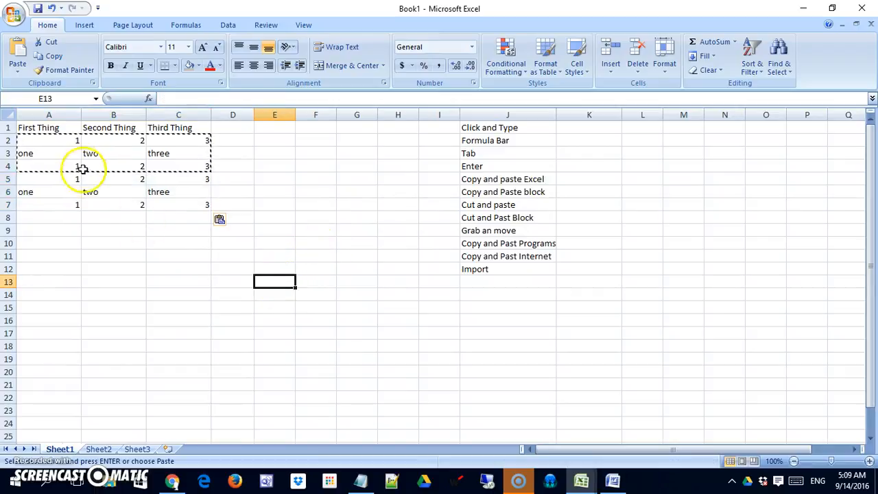
Step: Cut the whole block A1 to C7, including the headings
left_click_drag(50, 145, 174, 199)
left_click_drag(64, 128, 183, 199)
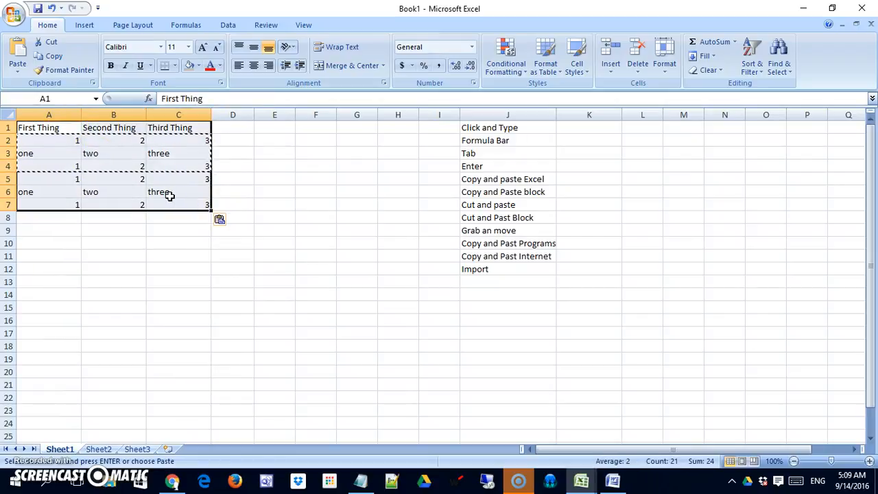
left_click(52, 43)
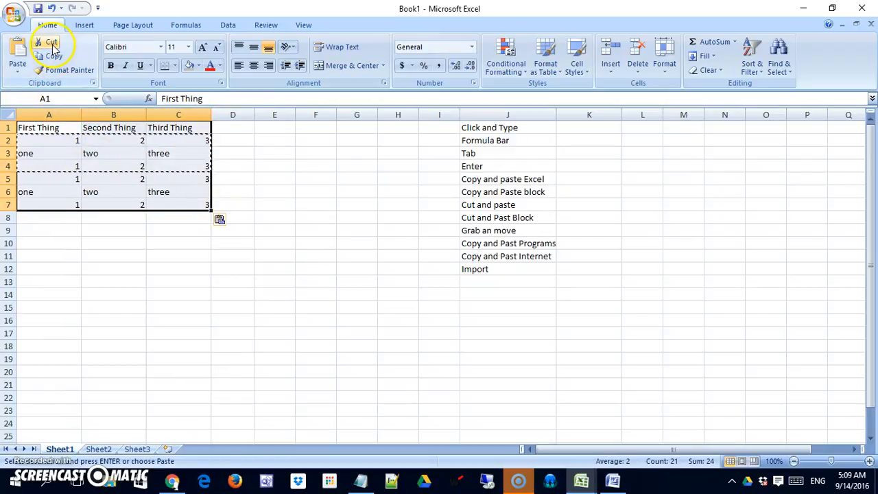
right_click(92, 154)
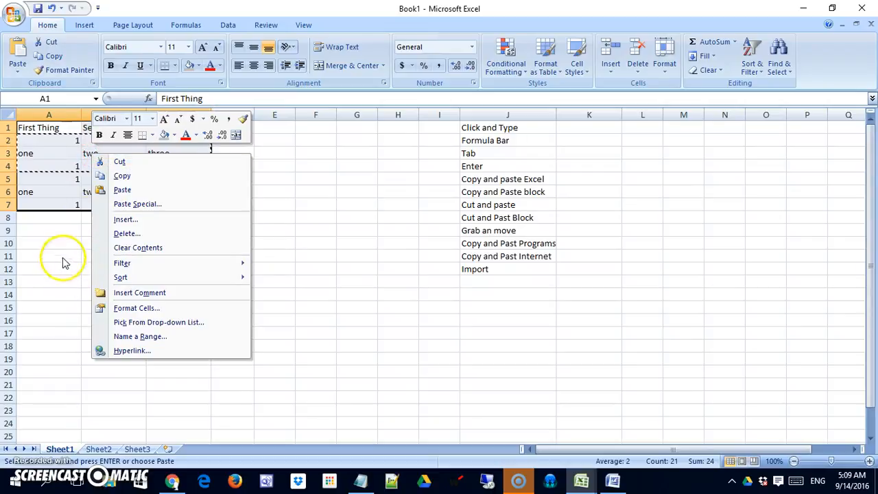
left_click(63, 140)
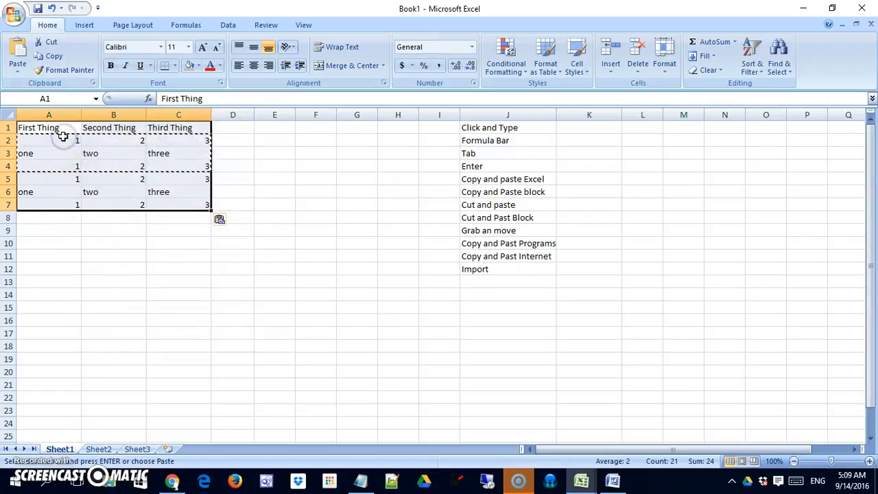
key("ctrl+c")
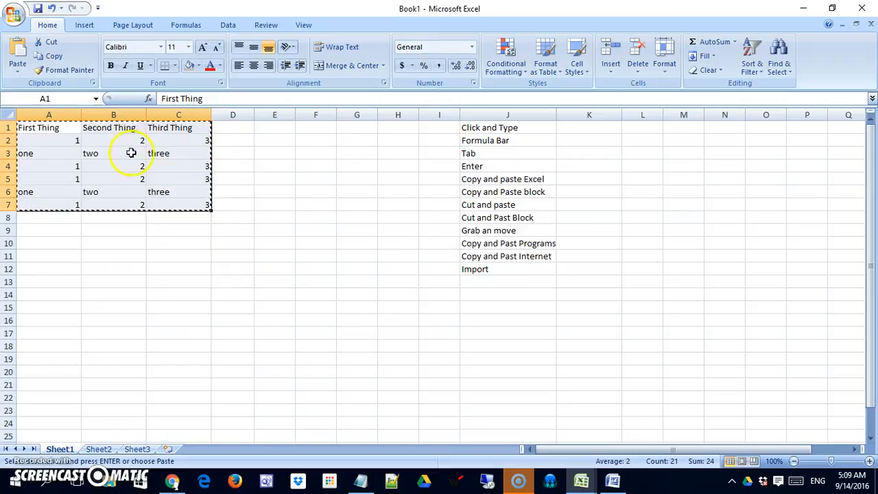
Step: Paste the cut block at cell D12 and undo the paste
left_click(237, 267)
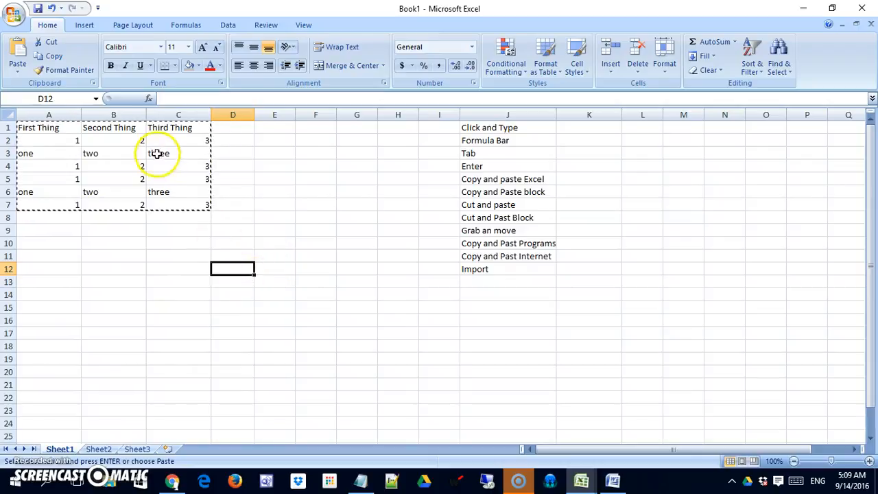
left_click(225, 268)
right_click(225, 269)
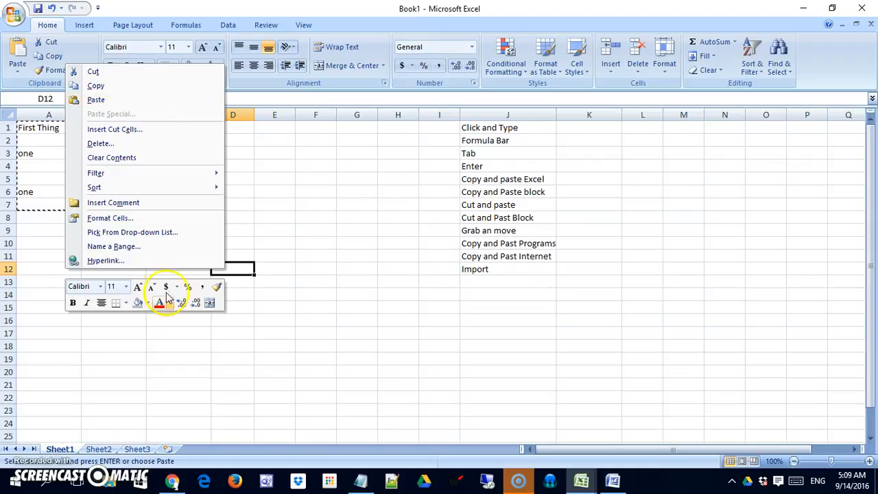
left_click(255, 252)
left_click(245, 265)
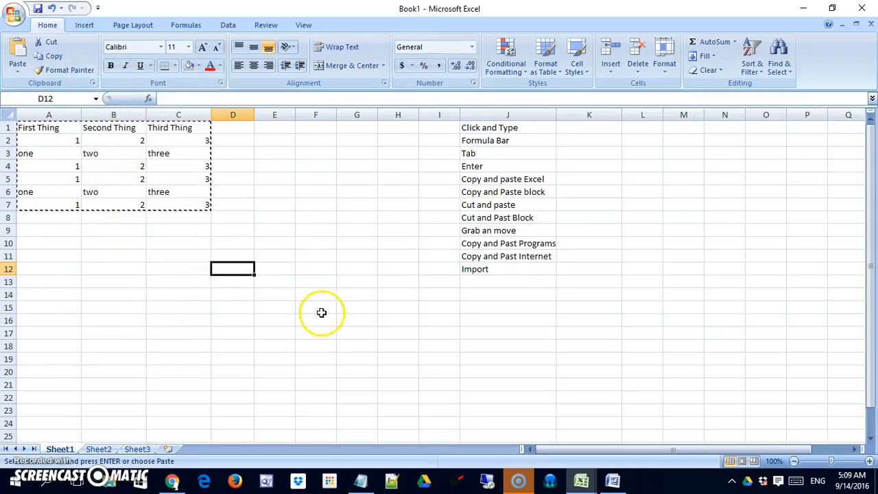
key("ctrl+v")
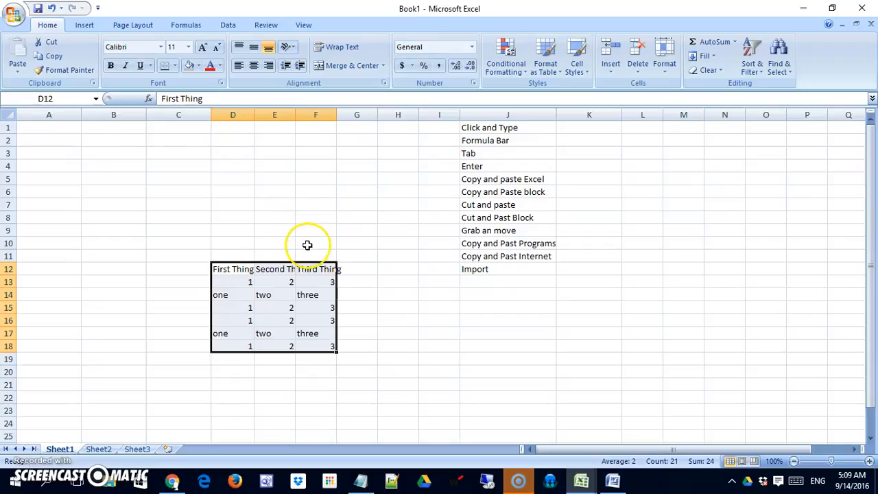
key("ctrl+z")
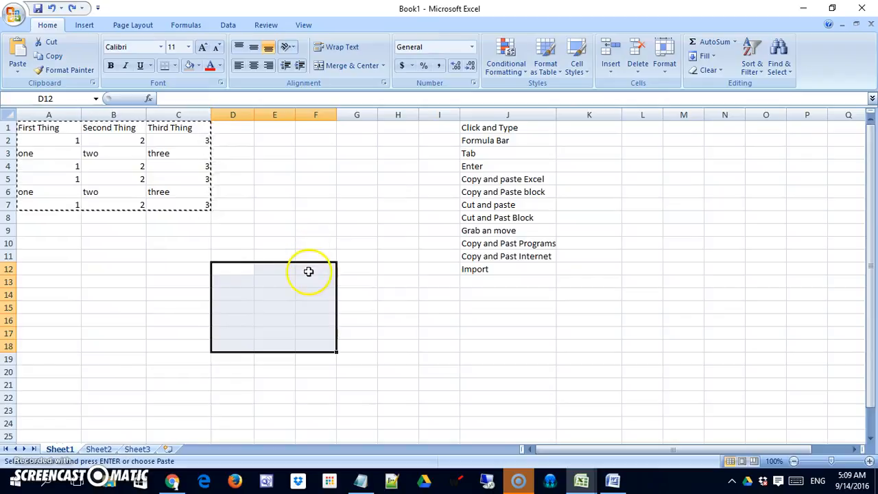
left_click(308, 270)
left_click(246, 257)
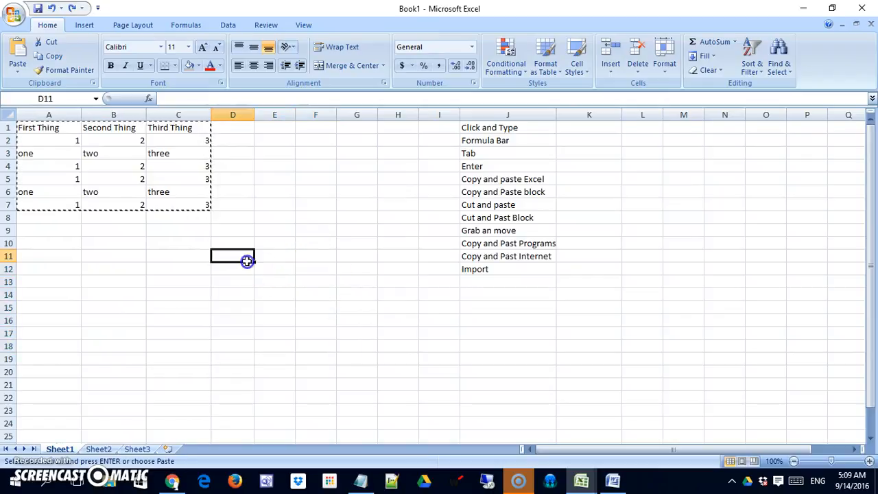
Step: Move the block A1 to C7 by its border to start at cell E10, and move it back to A1
left_click_drag(67, 129, 183, 201)
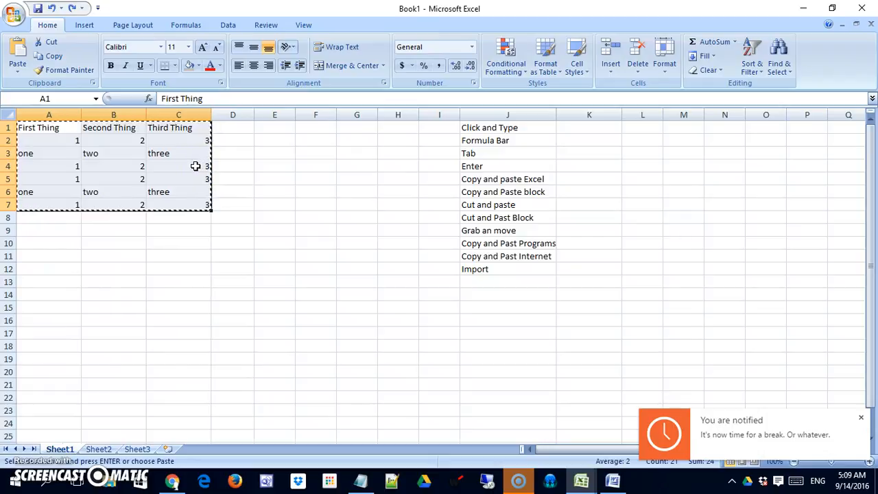
left_click_drag(209, 169, 357, 282)
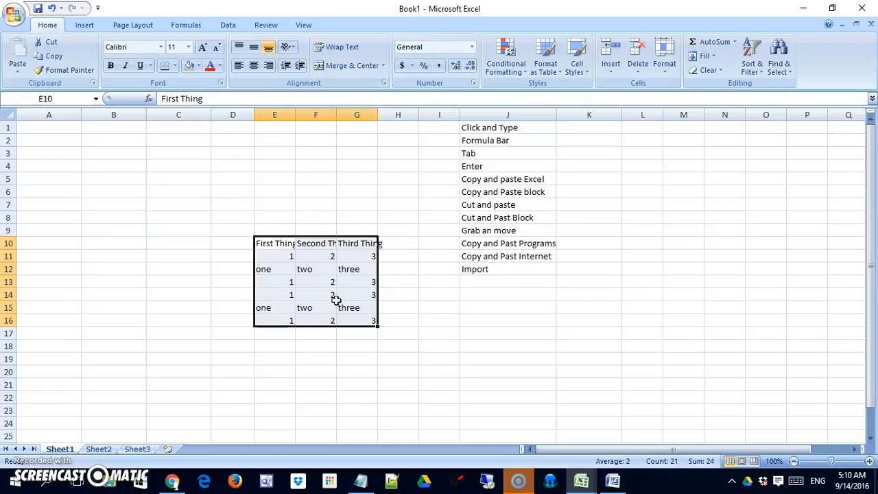
left_click_drag(314, 238, 81, 123)
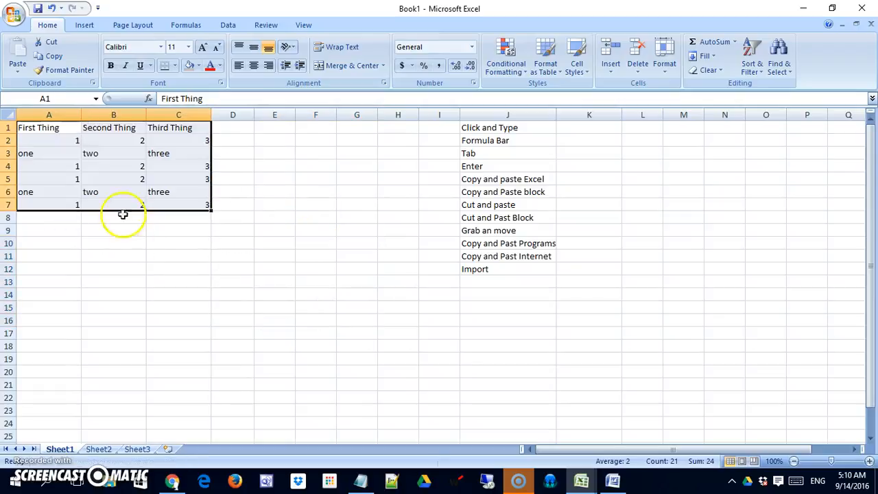
left_click(151, 267)
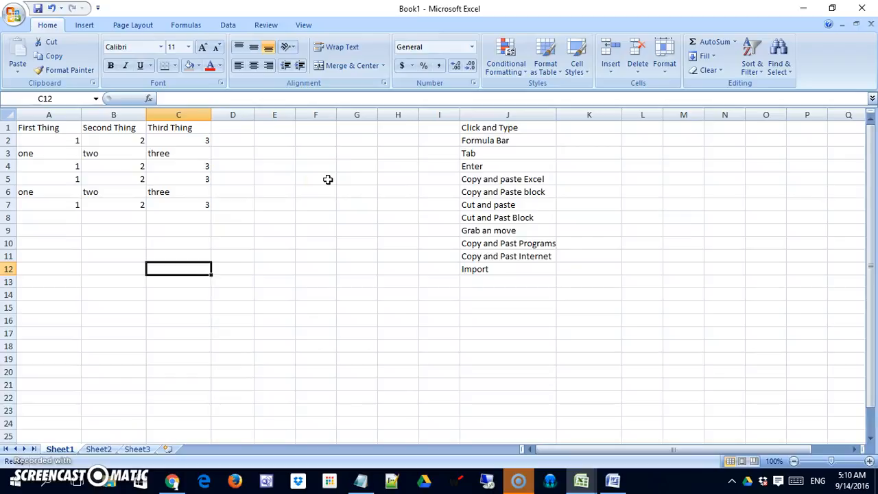
Step: Switch to the Word document, copy the space-separated item1, item2, item3 line, and paste it into cell A10 of the Excel sheet
left_click(609, 482)
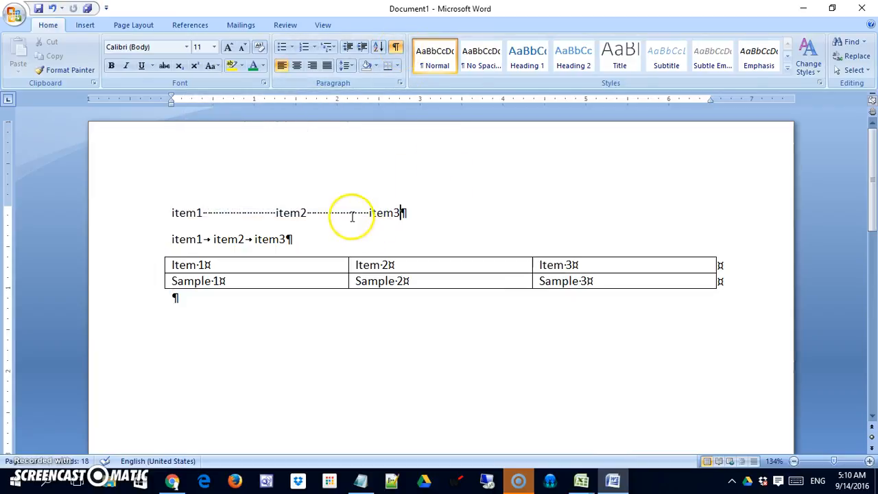
double_click(344, 213)
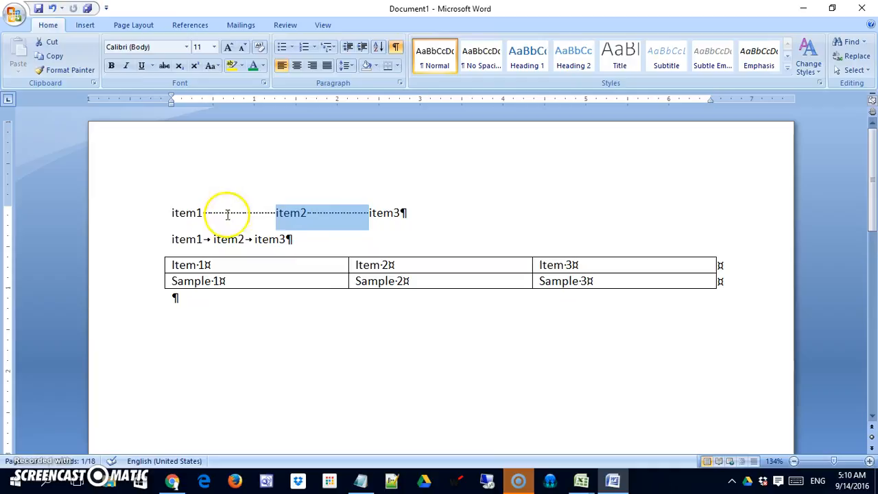
left_click(403, 212)
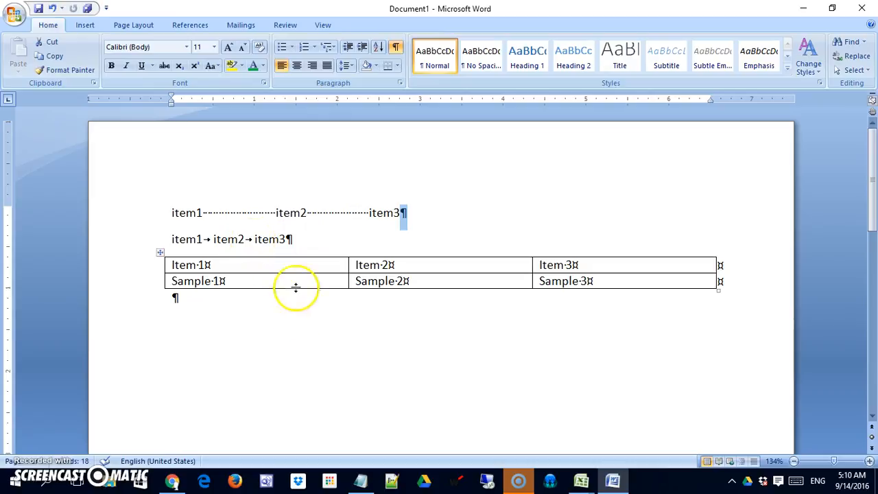
left_click(118, 212)
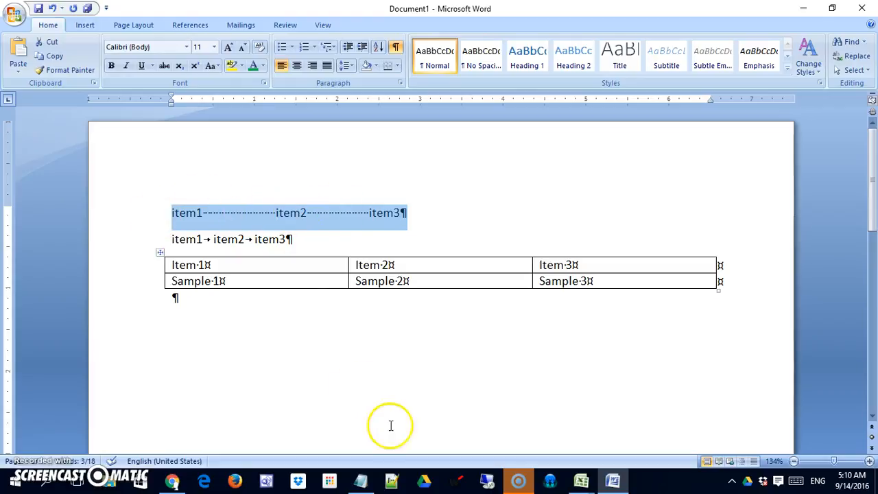
key("alt+Tab")
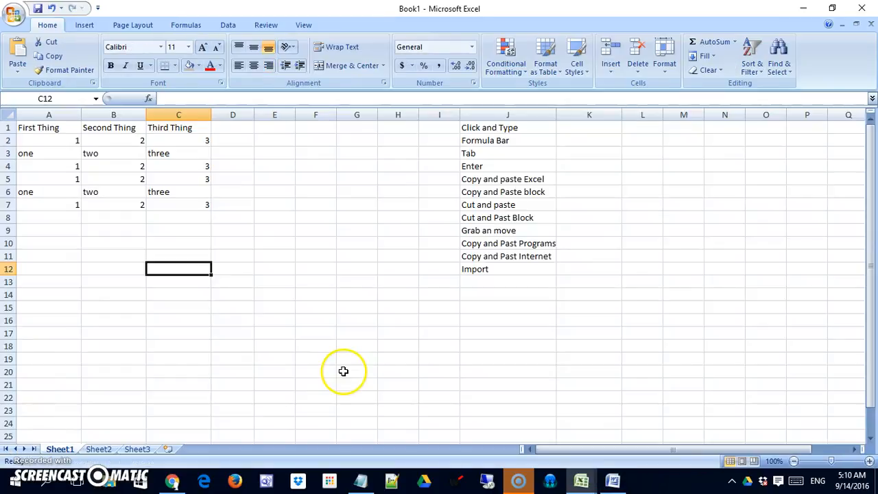
left_click(79, 246)
key("ctrl+v")
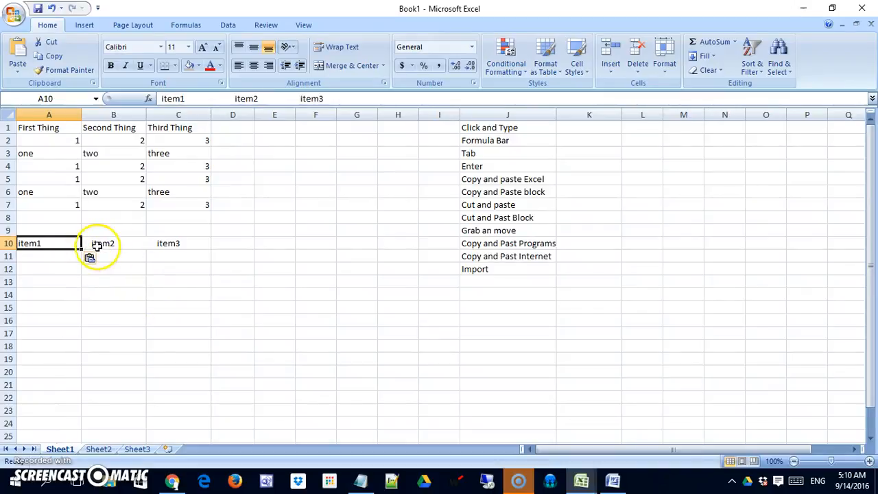
Step: Check the contents of cells A10 to C10 and widen column A so the whole pasted line fits inside it
left_click(114, 282)
left_click(68, 245)
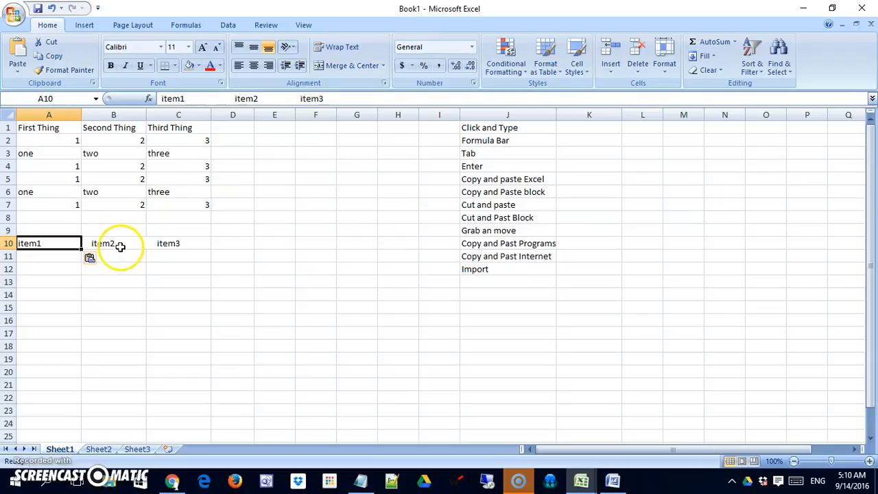
left_click(120, 246)
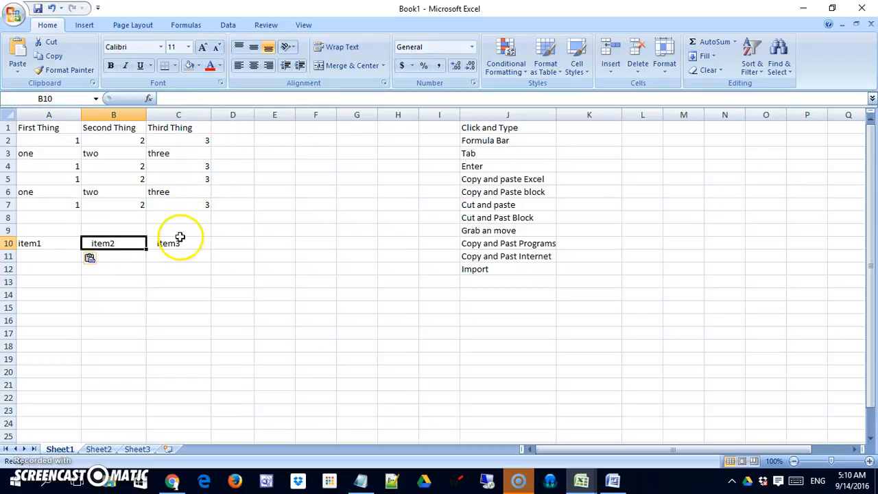
left_click(180, 240)
left_click(59, 244)
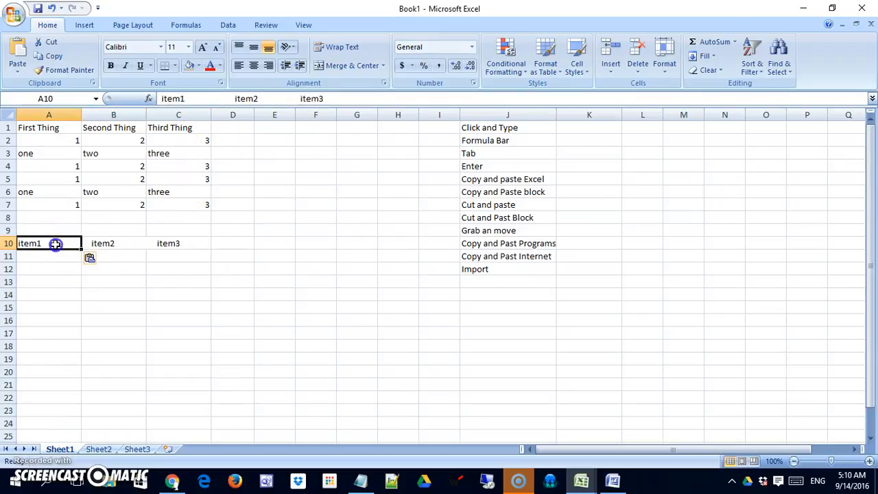
left_click_drag(81, 114, 236, 117)
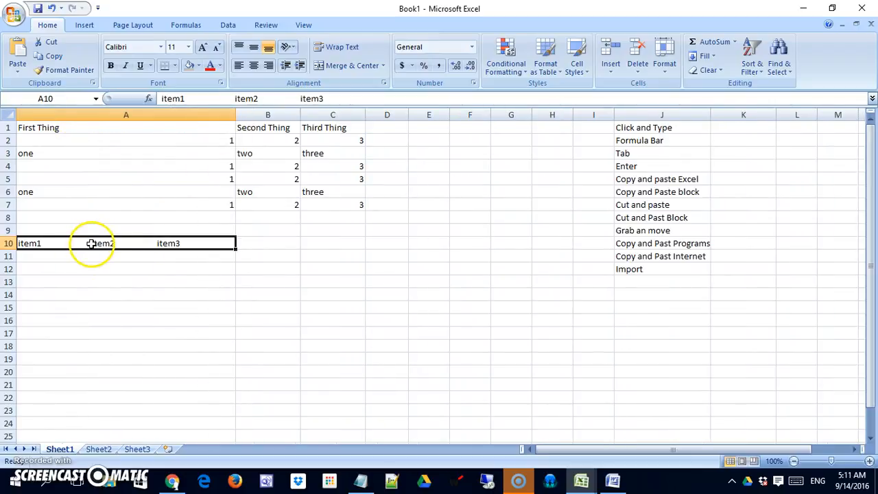
left_click(159, 254)
Step: Copy the tab-separated item1, item2, item3 line from the Word document and paste it into the Excel sheet at cell A11
key("alt+Tab")
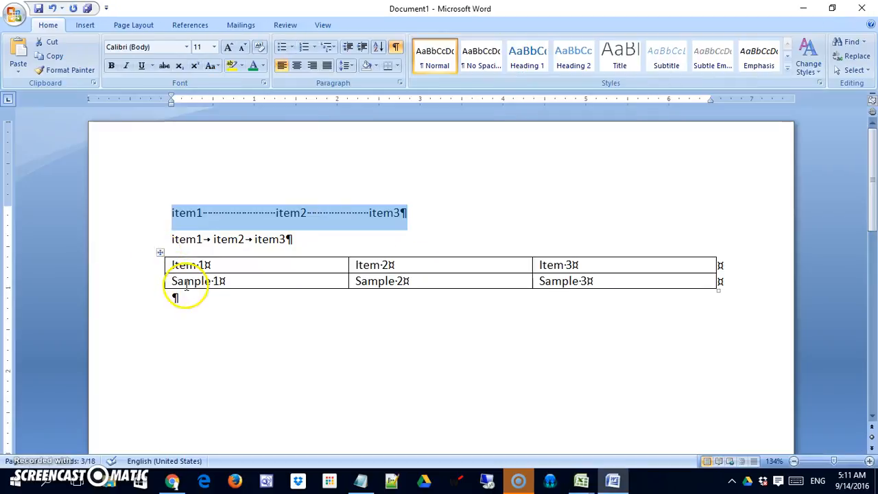
left_click(144, 246)
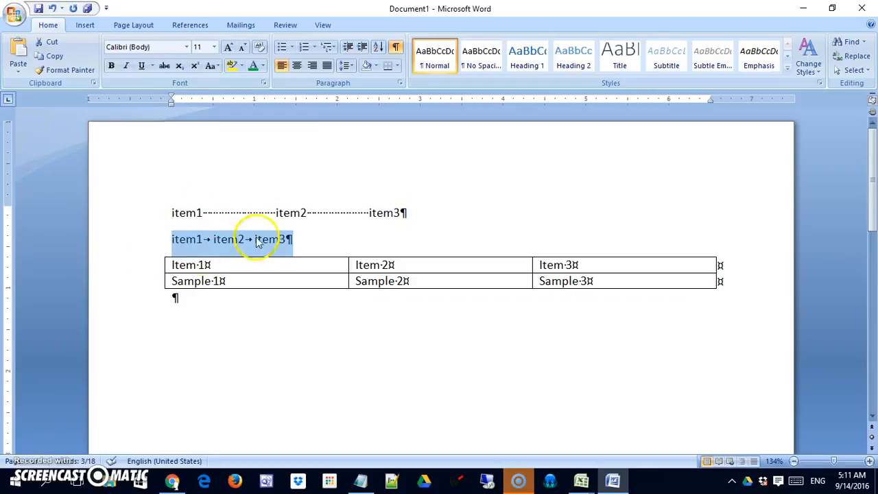
key("alt+Tab")
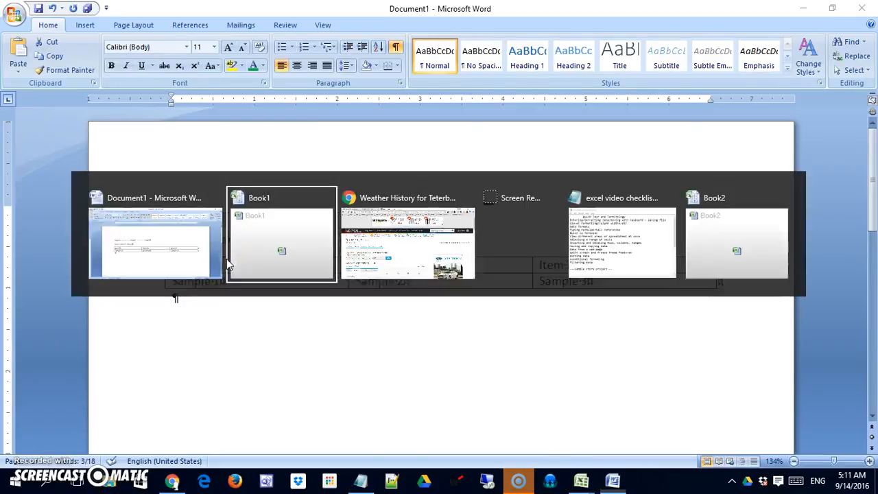
left_click(87, 258)
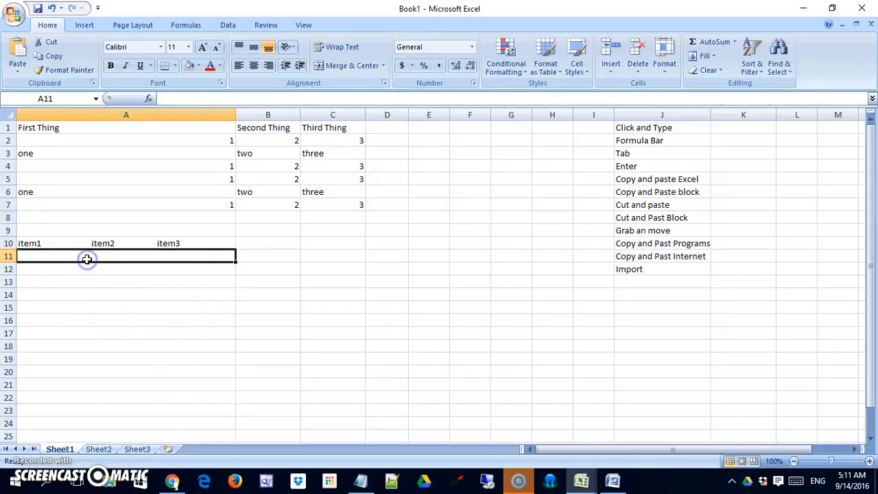
key("ctrl+v")
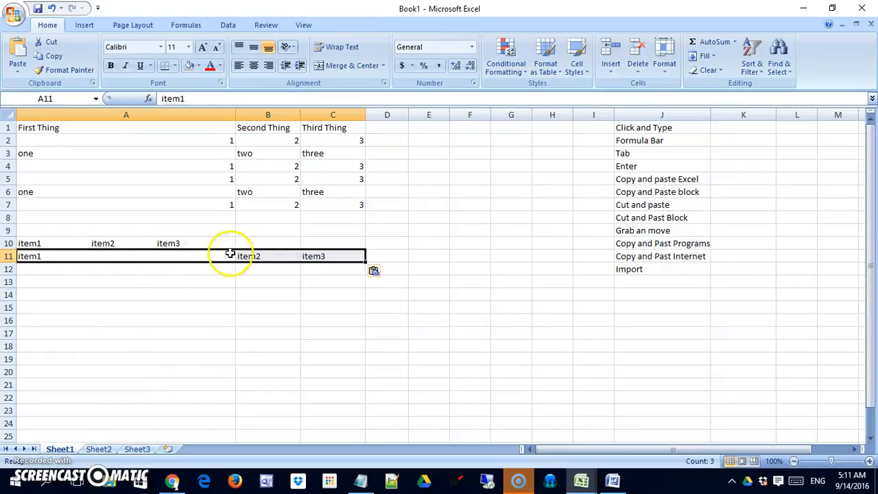
Step: Narrow column A, then copy the two-row Item and Sample table from the Word document and paste it into the Excel sheet at A13
left_click_drag(235, 114, 119, 118)
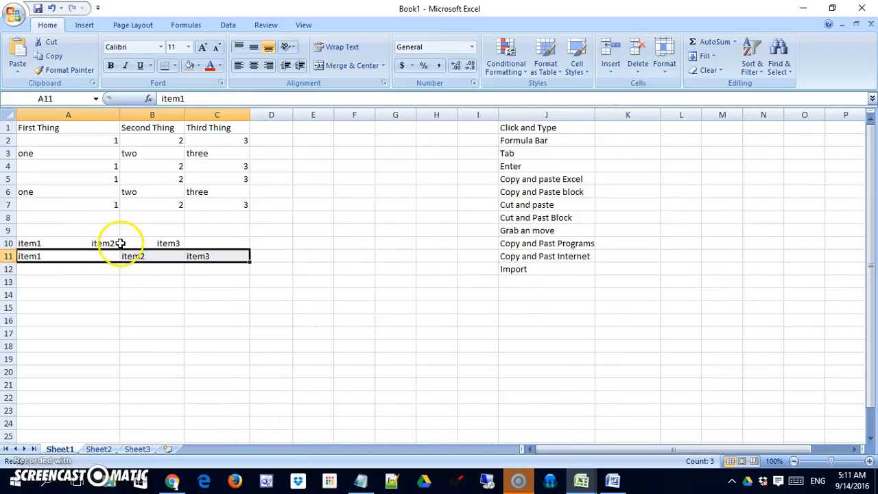
key("alt+Tab")
left_click(118, 245)
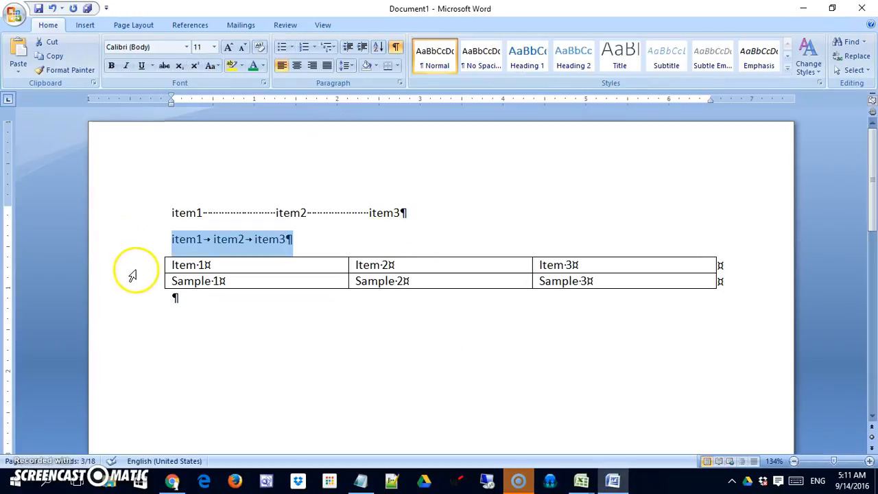
left_click_drag(132, 274, 135, 288)
key("ctrl+c")
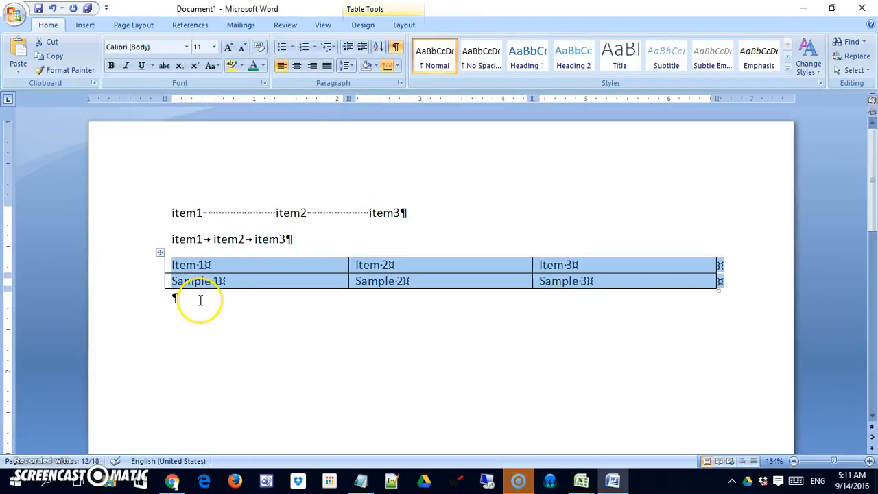
key("alt+Tab")
left_click(92, 282)
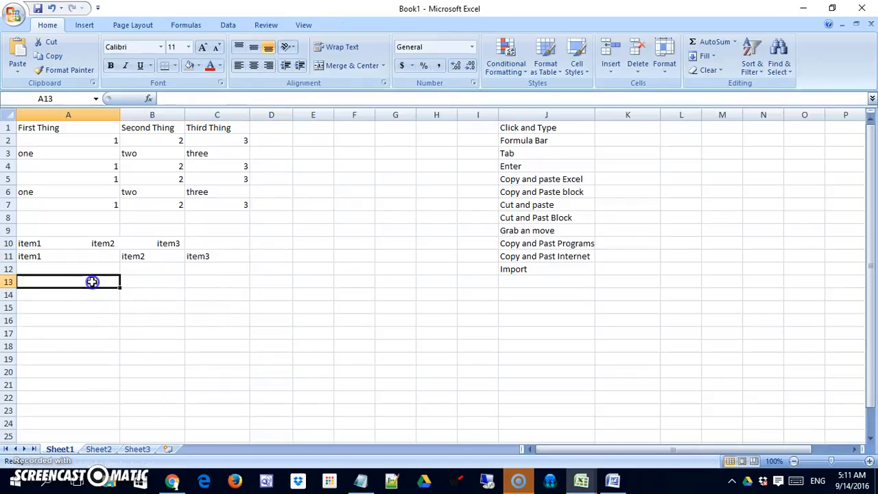
key("ctrl+v")
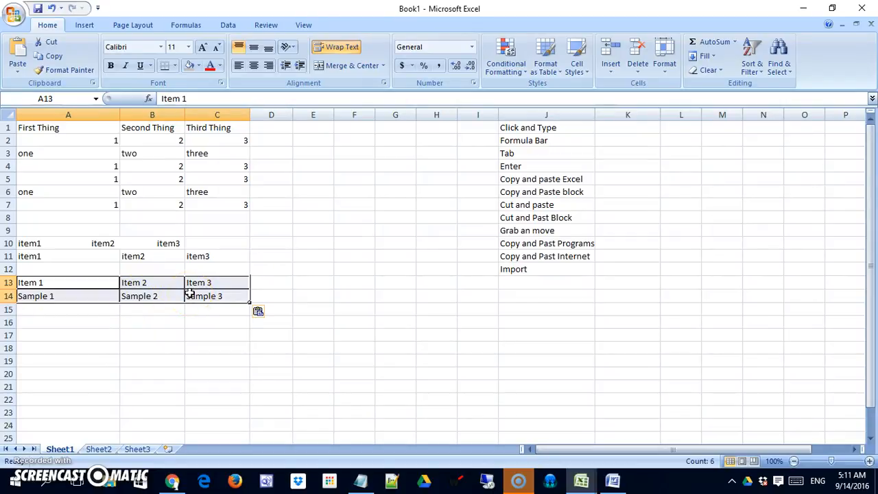
Step: Clear the contents of columns A to C
left_click_drag(87, 114, 206, 145)
key("Delete")
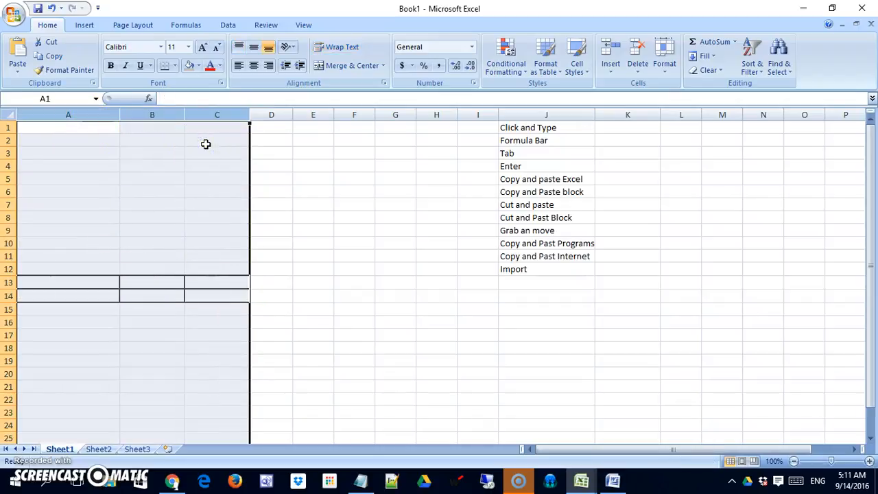
left_click(152, 216)
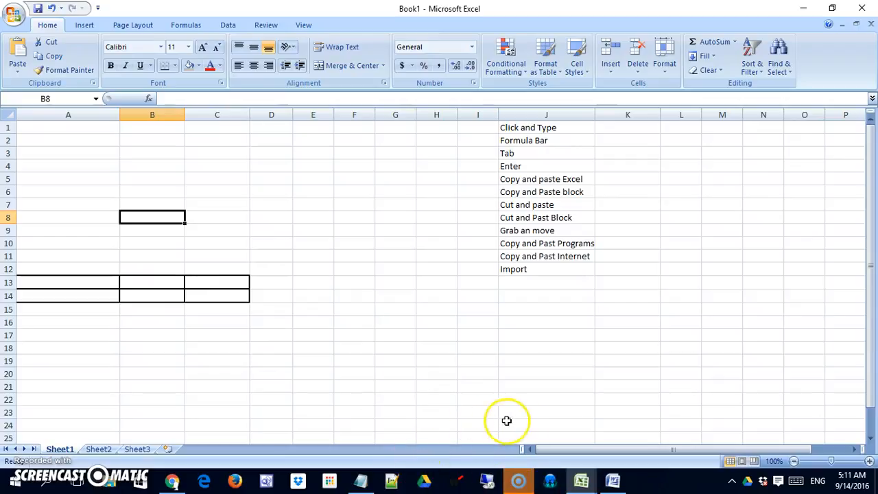
key("ctrl+z")
Step: Switch to the Weather Underground page in the browser, copy "eterboro, NJ" from the location heading, and paste it into cell A5 of the Excel sheet
key("alt+Tab")
key("alt+Tab")
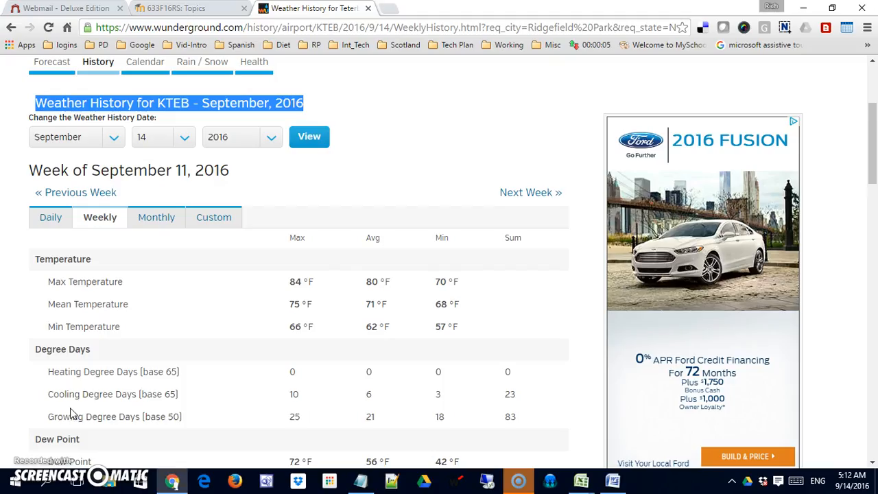
left_click(199, 174)
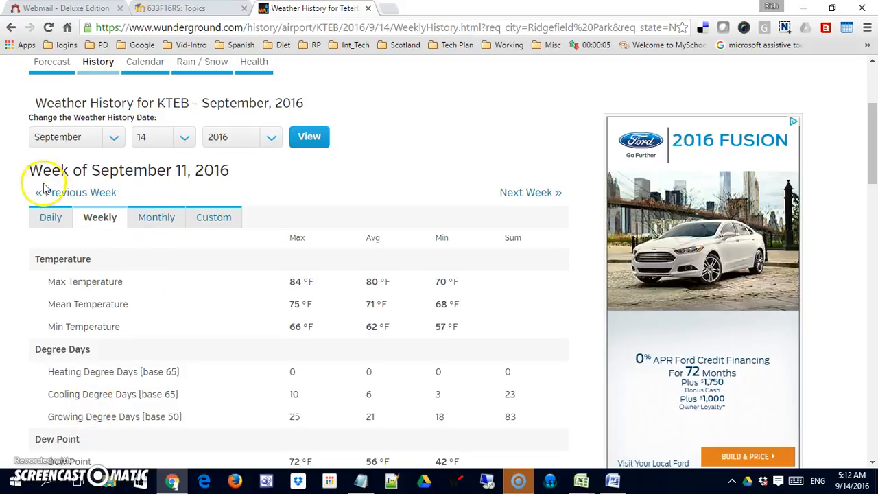
scroll(205, 243, "down", 3)
scroll(206, 244, "up", 6)
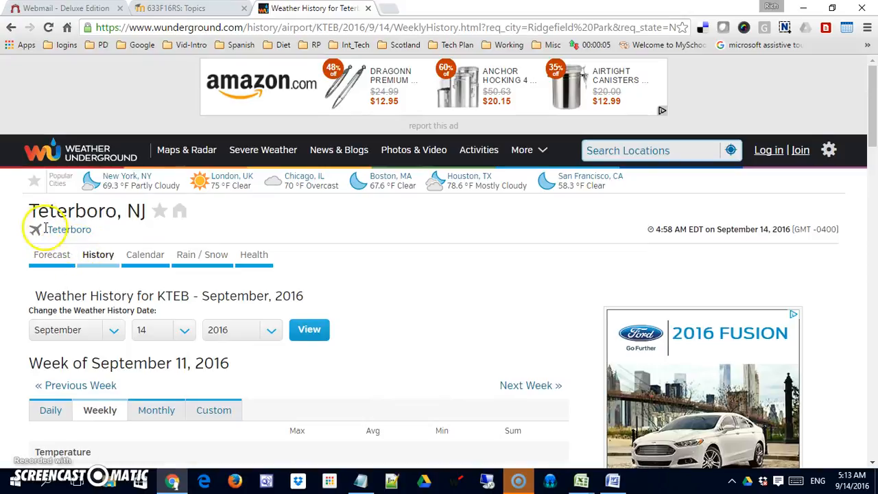
left_click_drag(36, 211, 147, 213)
key("ctrl+c")
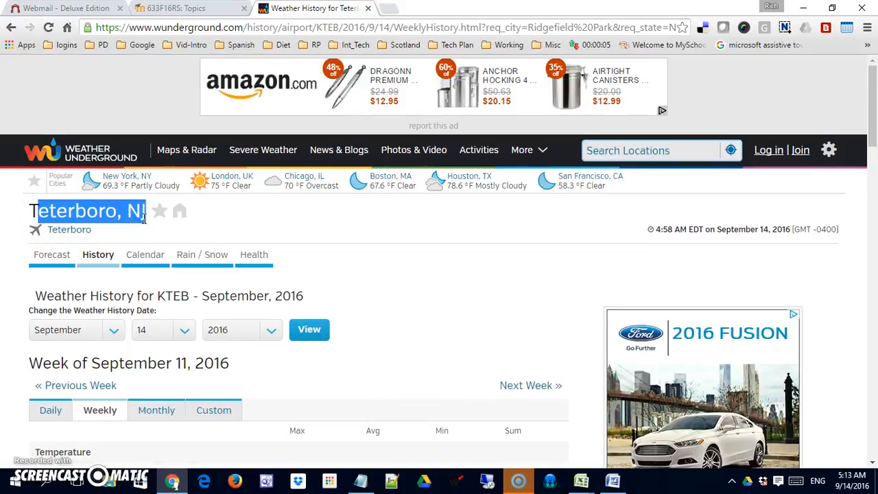
key("alt+Tab")
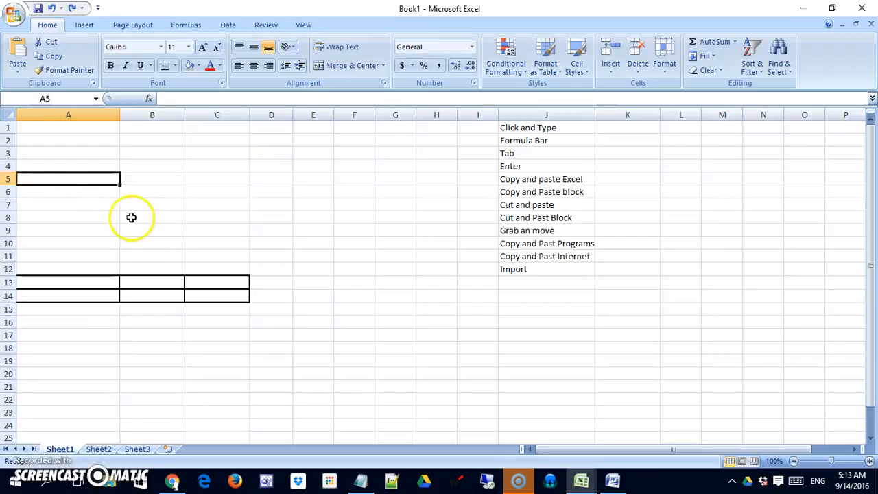
key("ctrl+v")
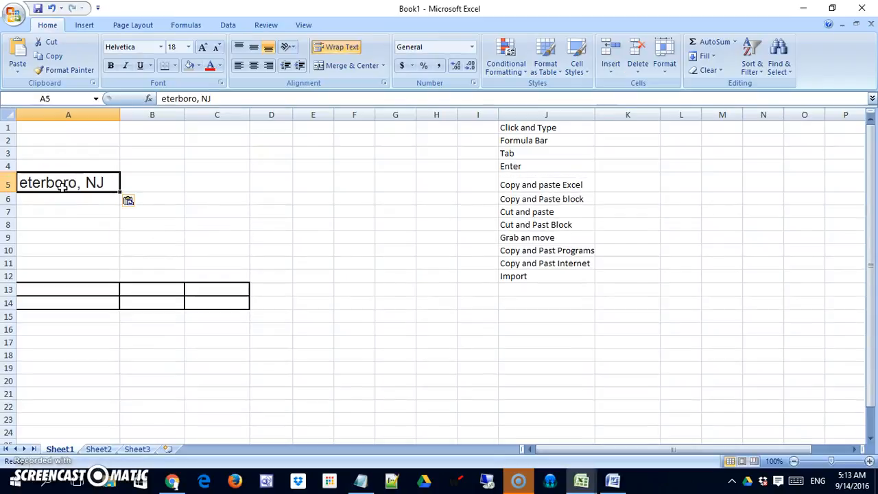
left_click(55, 197)
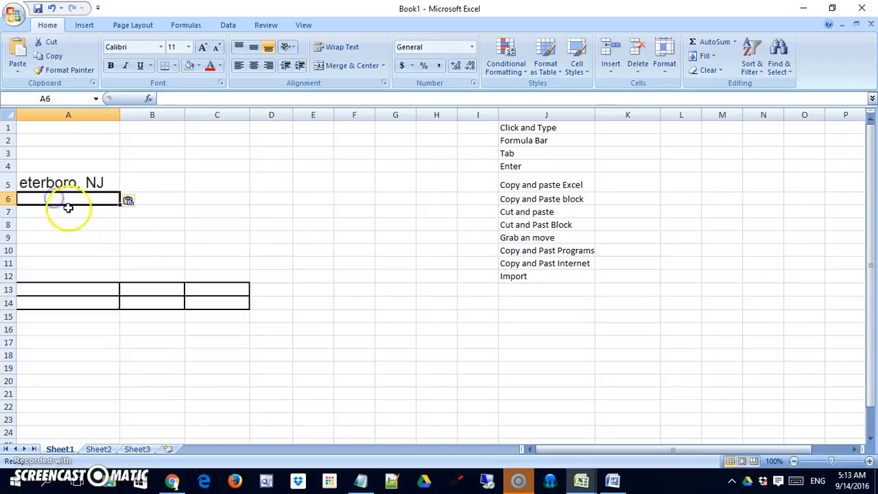
left_click(71, 183)
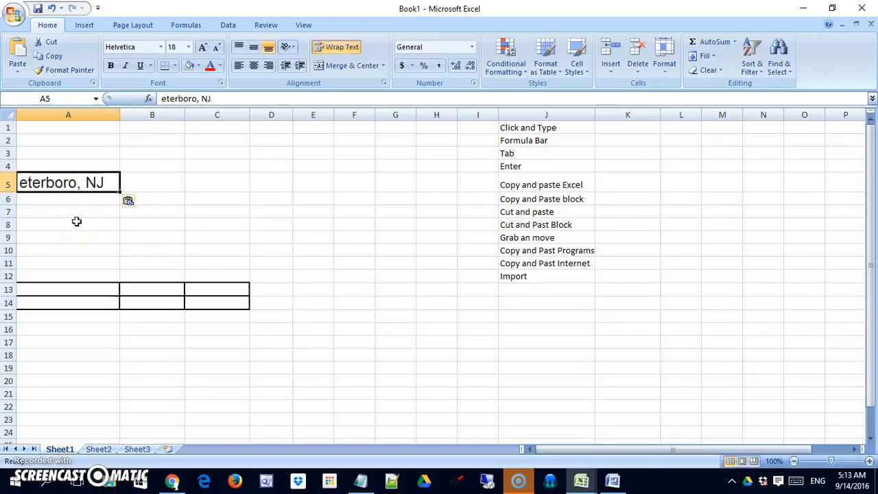
Step: Copy the Temperature section with its max, mean and min rows from the weather page and paste it into the Excel sheet at cell A8
key("alt+Tab")
scroll(175, 326, "down", 1)
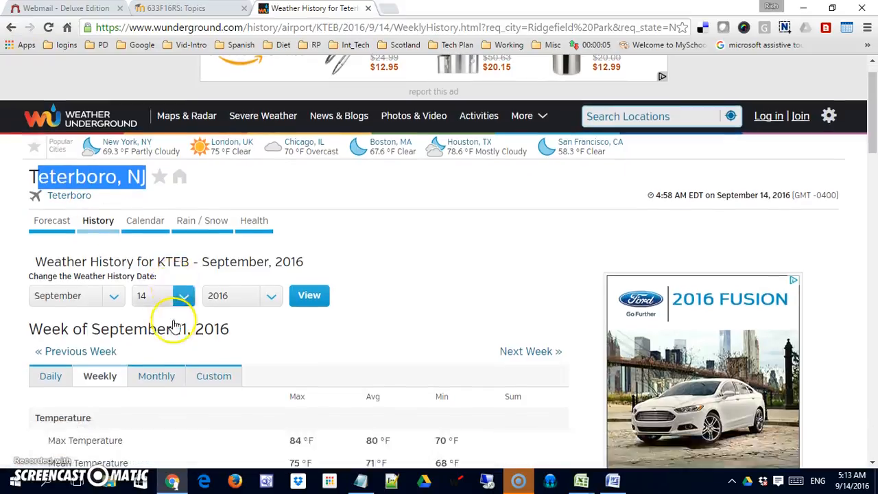
scroll(175, 326, "down", 3)
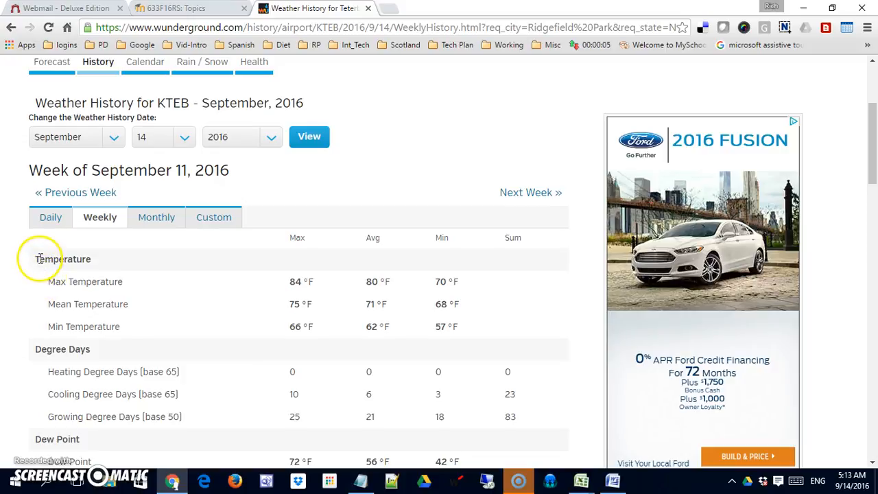
left_click_drag(31, 258, 490, 333)
key("ctrl+c")
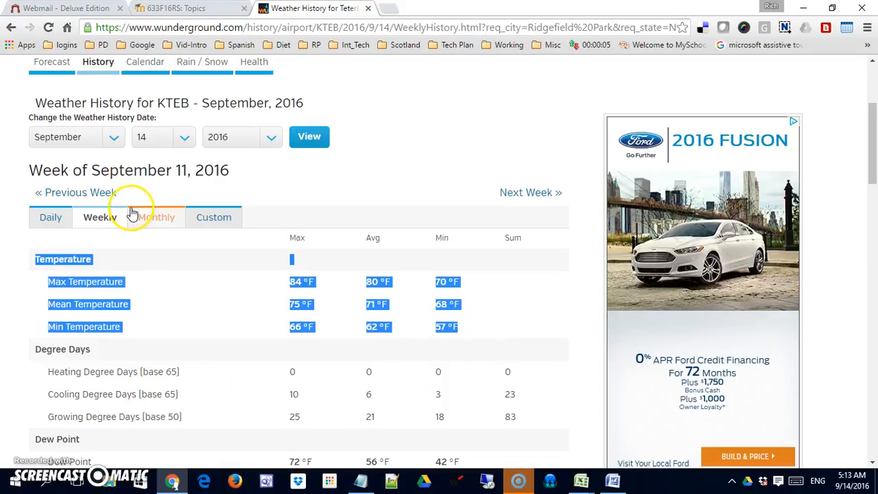
key("alt+Tab")
left_click(64, 229)
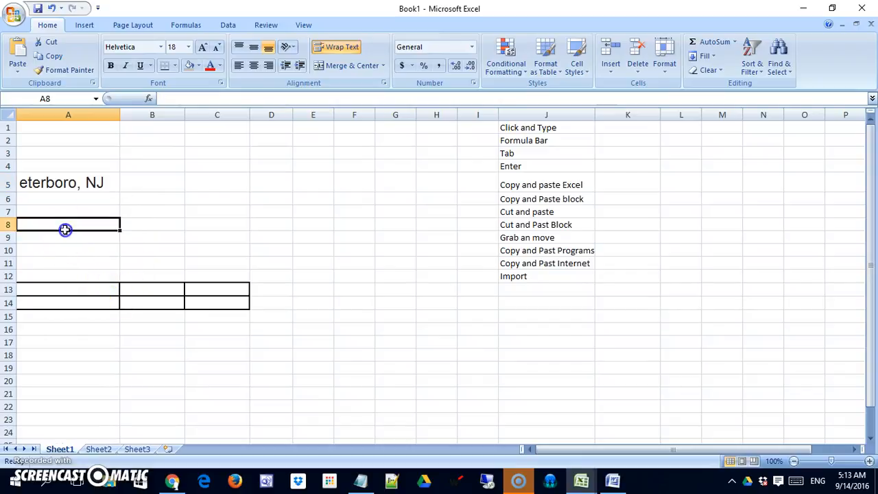
key("ctrl+v")
Step: Apply All Borders to the pasted temperature block A8 to E11
left_click_drag(78, 226, 271, 260)
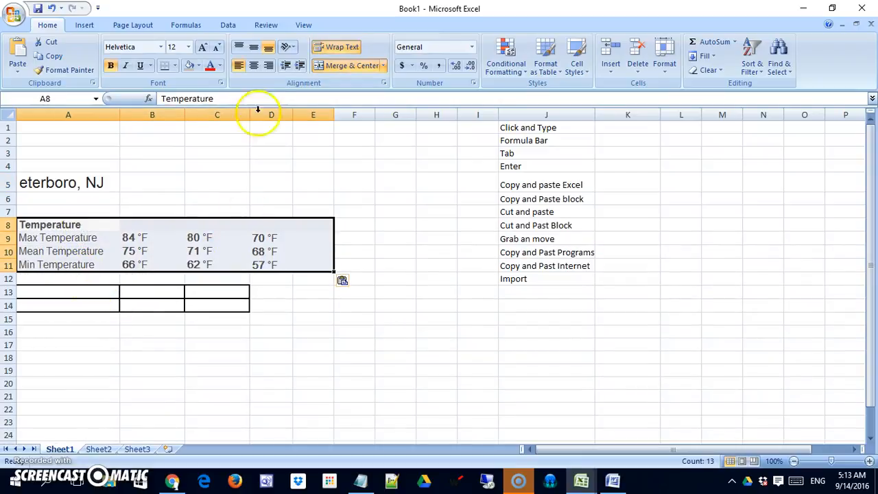
left_click(175, 66)
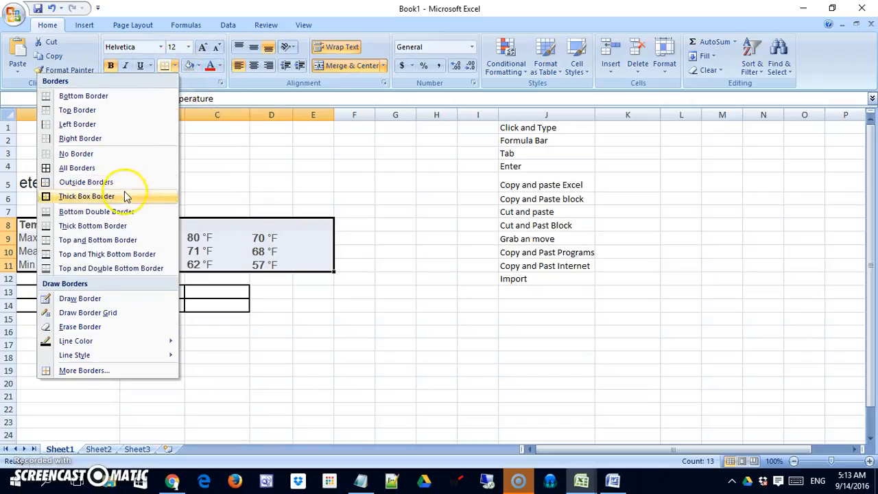
left_click(121, 171)
left_click(198, 305)
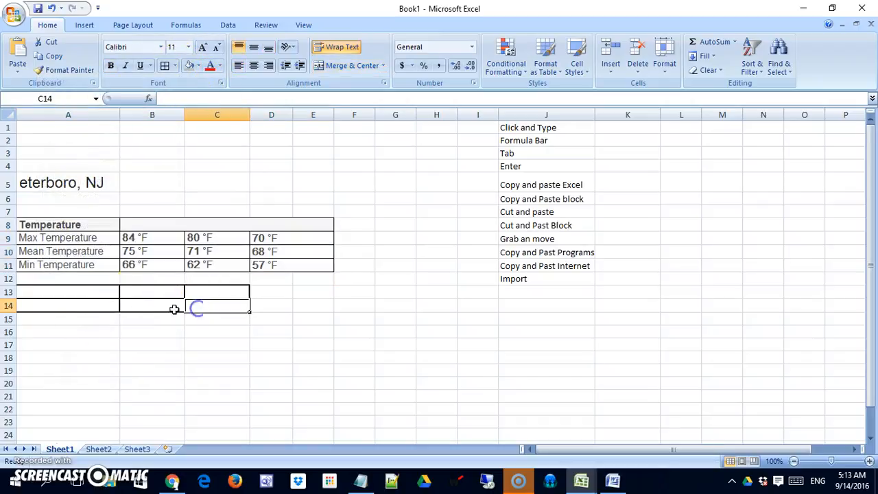
Step: Test the merged cell B8:E8 beside the Temperature label by entering filler text and erasing it
left_click(204, 220)
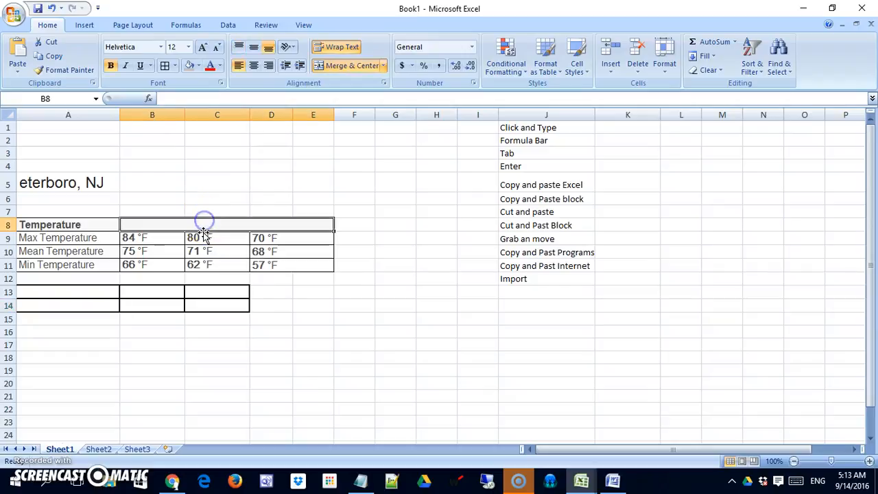
left_click(161, 214)
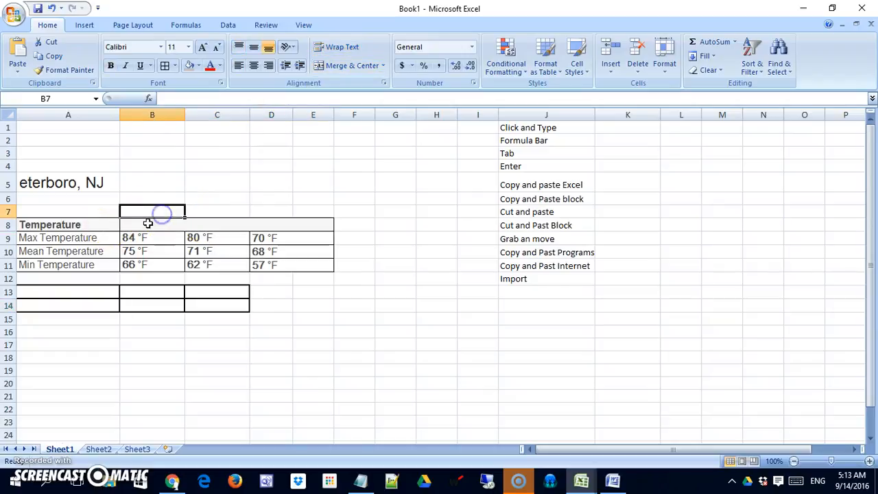
left_click(204, 215)
left_click(251, 224)
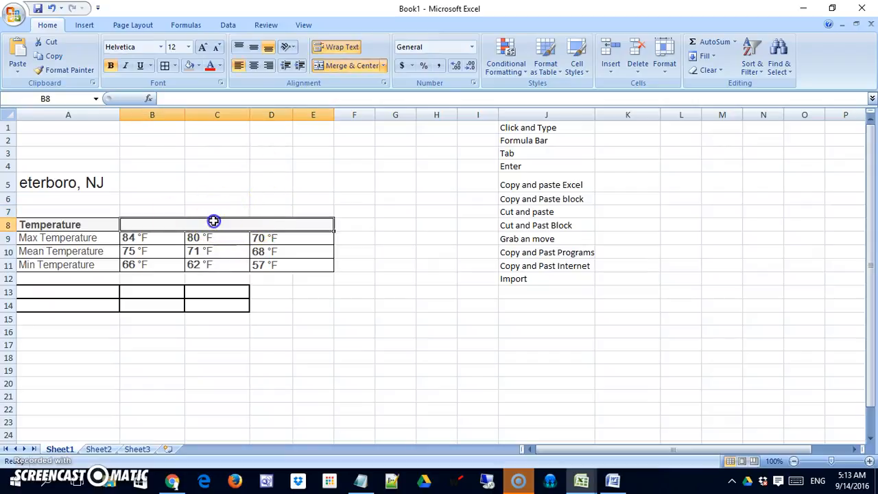
type("XZcCcczcx")
type("zxczxzXcz")
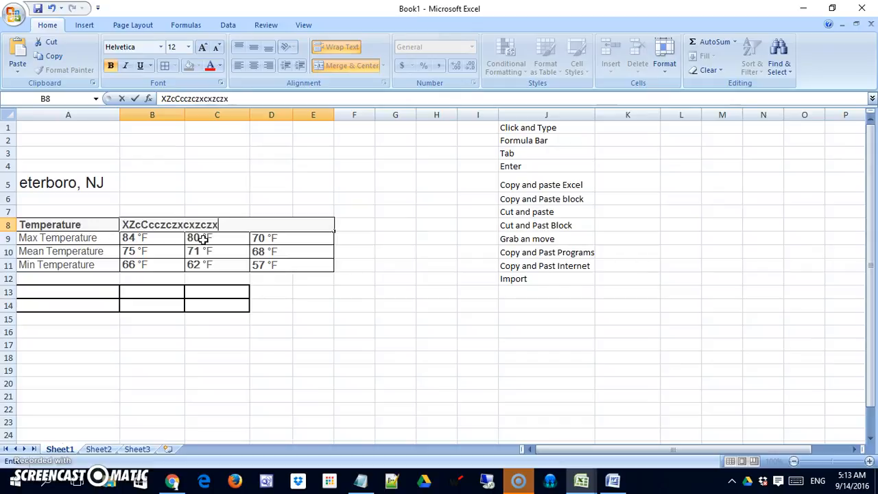
key("BackSpace")
key("BackSpace")
key("BackSpace")
key("BackSpace")
key("BackSpace")
key("BackSpace")
key("BackSpace")
key("BackSpace")
key("BackSpace")
key("BackSpace")
key("BackSpace")
key("BackSpace")
key("BackSpace")
key("BackSpace")
key("BackSpace")
key("BackSpace")
key("BackSpace")
key("BackSpace")
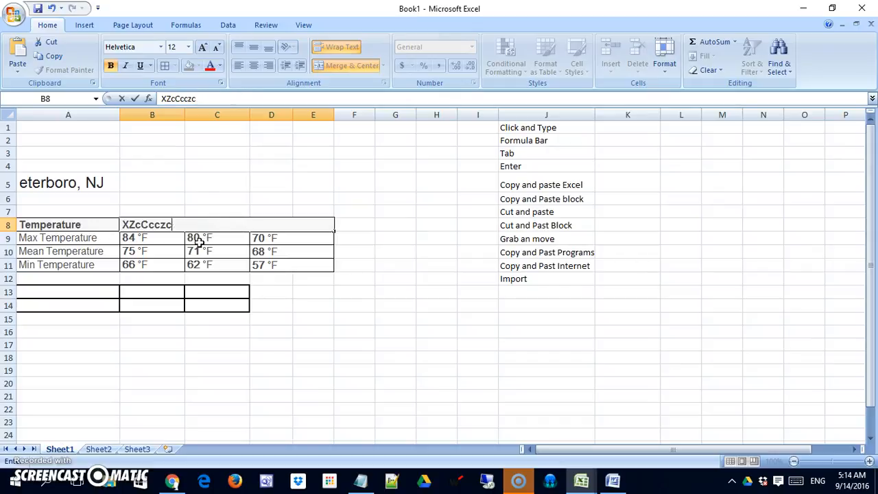
Step: Clear the contents of cells A4 to F18 and switch to Sheet2
left_click_drag(335, 361, 57, 163)
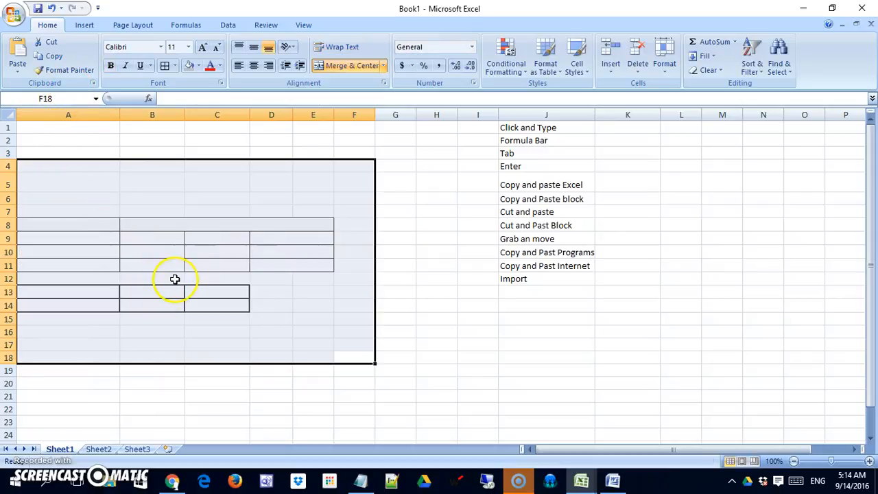
left_click(98, 449)
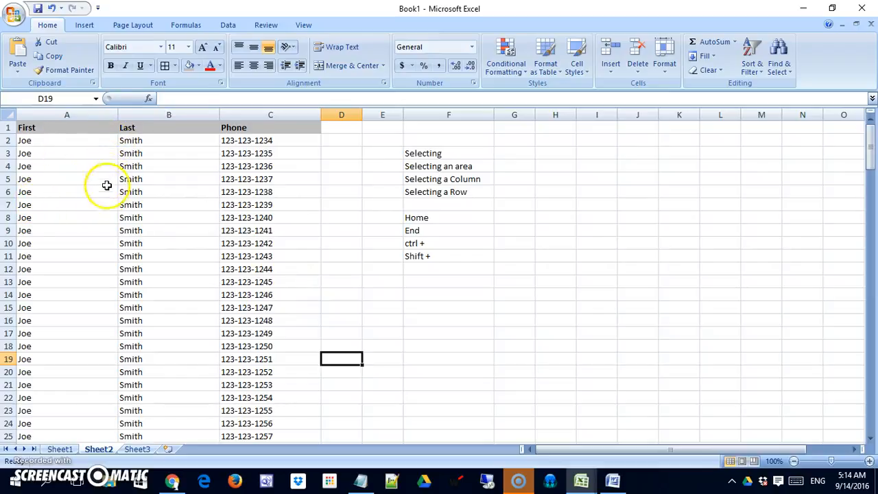
Step: Delete the First header in cell A1, undo the deletion, and select cell C10
left_click(64, 131)
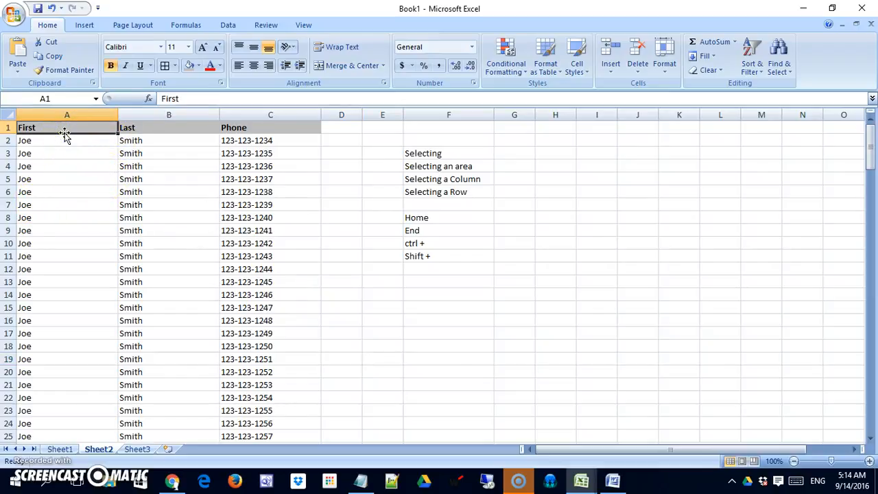
key("Delete")
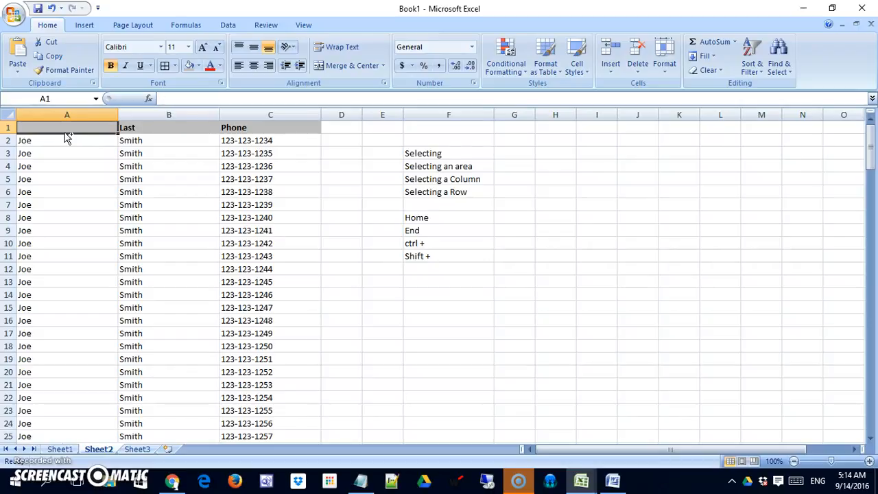
key("ctrl+z")
left_click(298, 240)
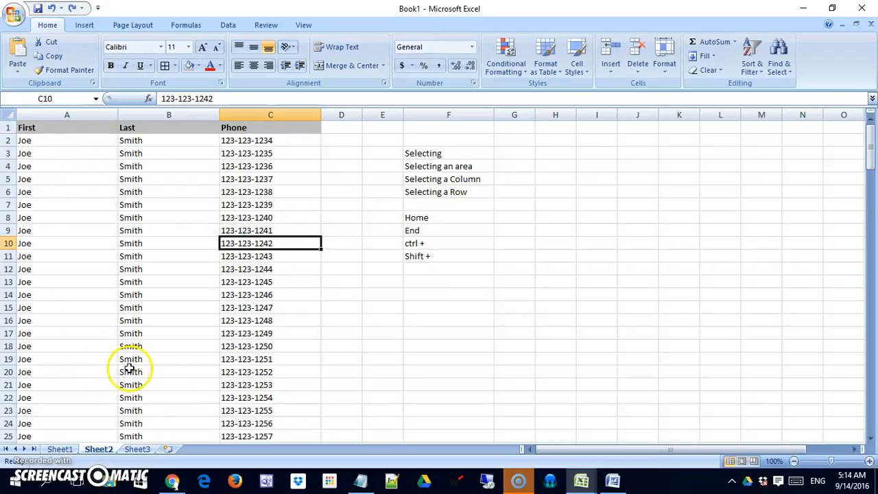
Step: Look through the list to its last row, select the block A125 to C136, and reduce the selection to cell A125
scroll(130, 371, "down", 20)
scroll(132, 377, "down", 2)
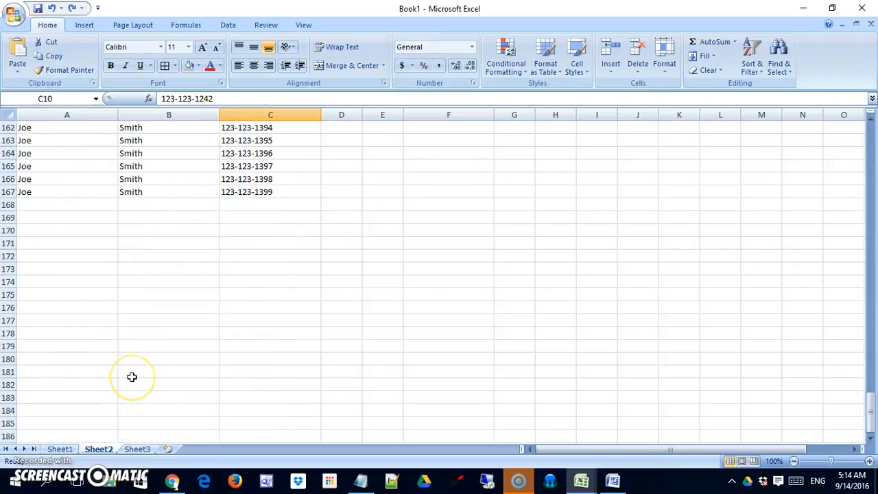
scroll(129, 373, "up", 5)
scroll(131, 371, "up", 9)
left_click_drag(33, 192, 260, 327)
scroll(259, 327, "up", 2)
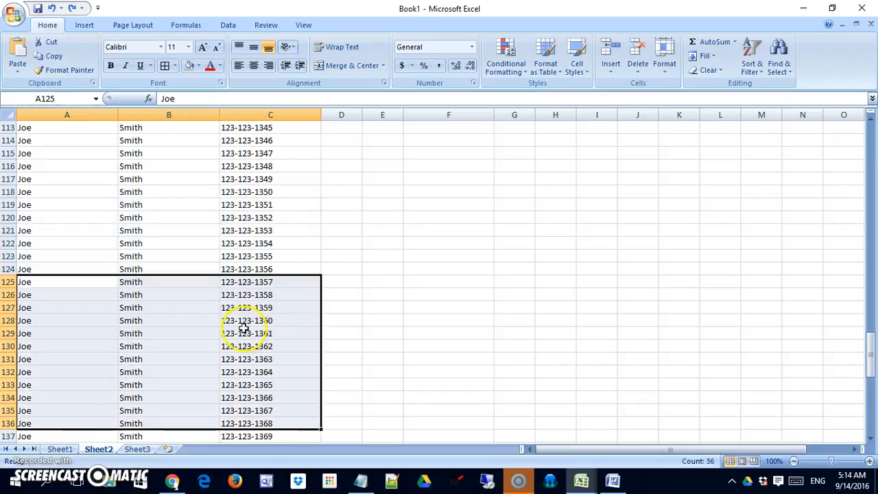
left_click(53, 280)
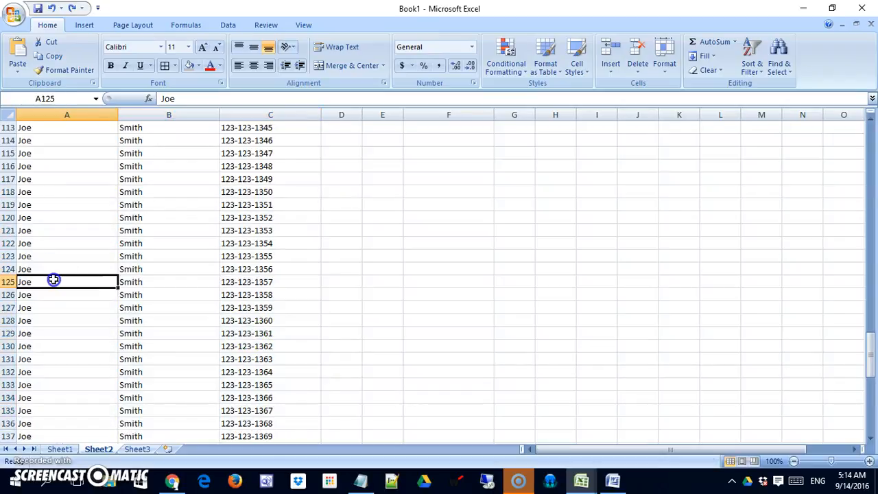
Step: Select the block of cells from A125 to C136
left_click_drag(53, 280, 288, 425)
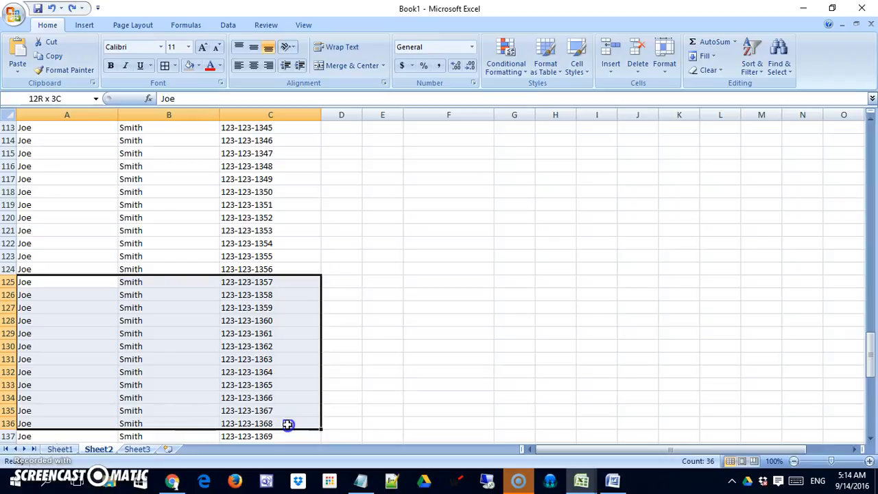
left_click_drag(287, 424, 286, 424)
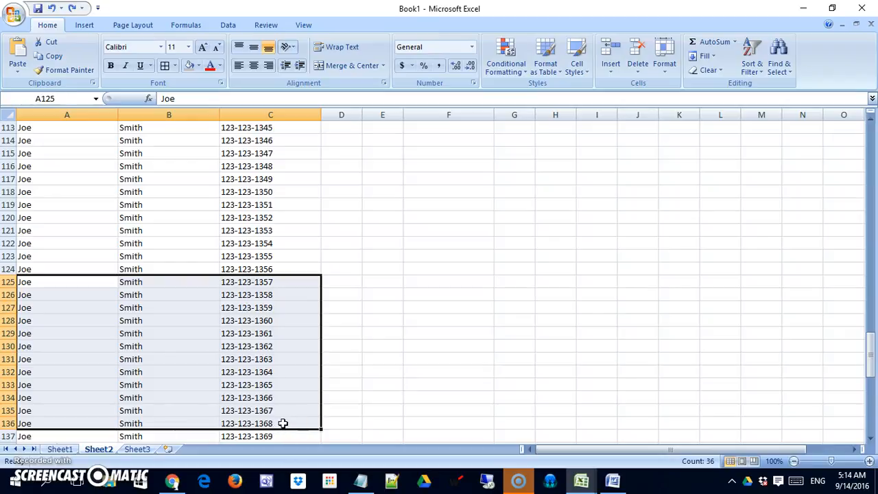
Step: Select the entire columns A, B and C one at a time, followed by the entire row 16, and finish on cell C14
scroll(279, 421, "up", 20)
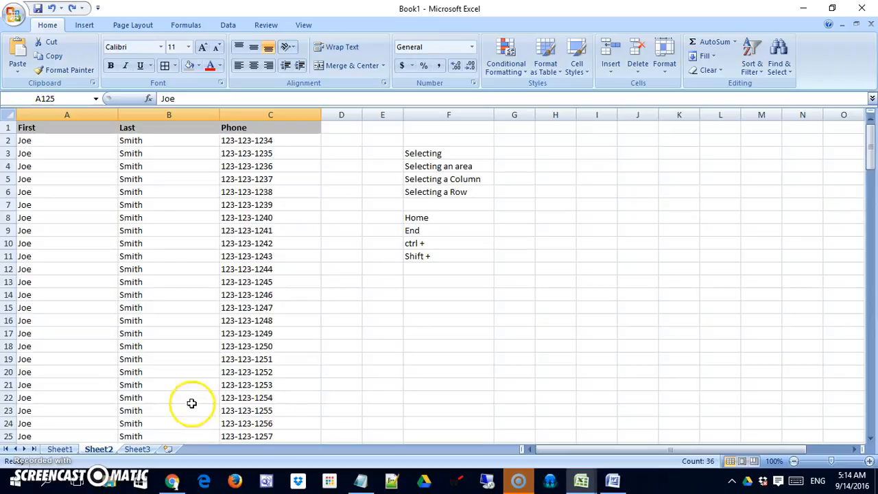
left_click(85, 113)
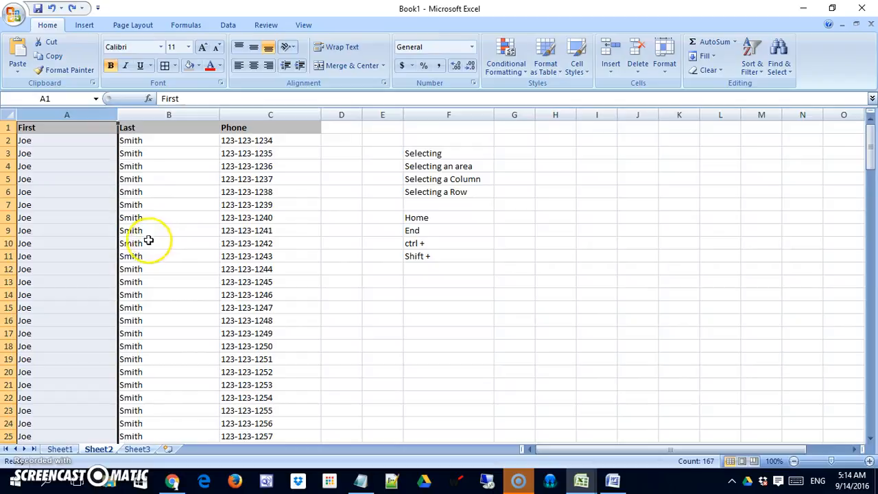
left_click(180, 114)
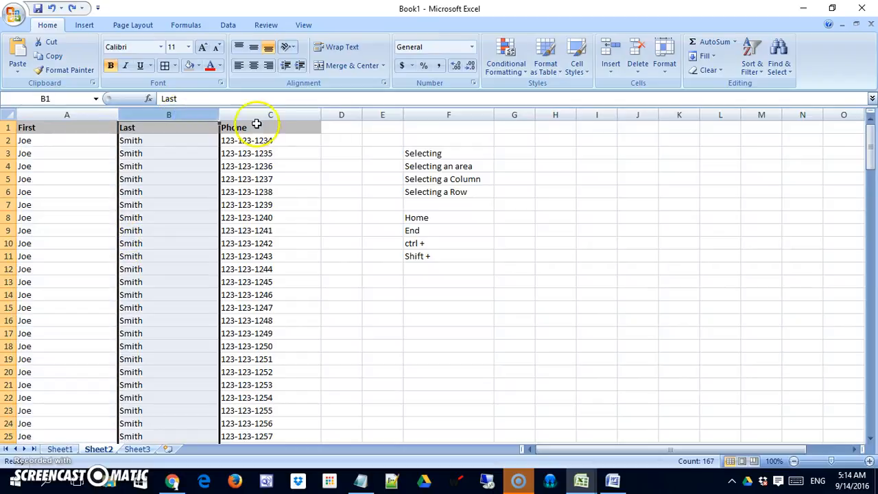
left_click(268, 115)
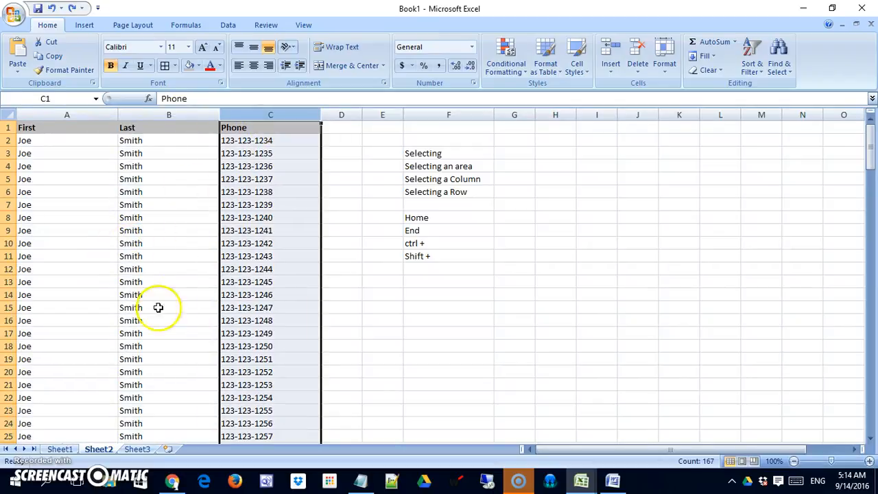
left_click(9, 321)
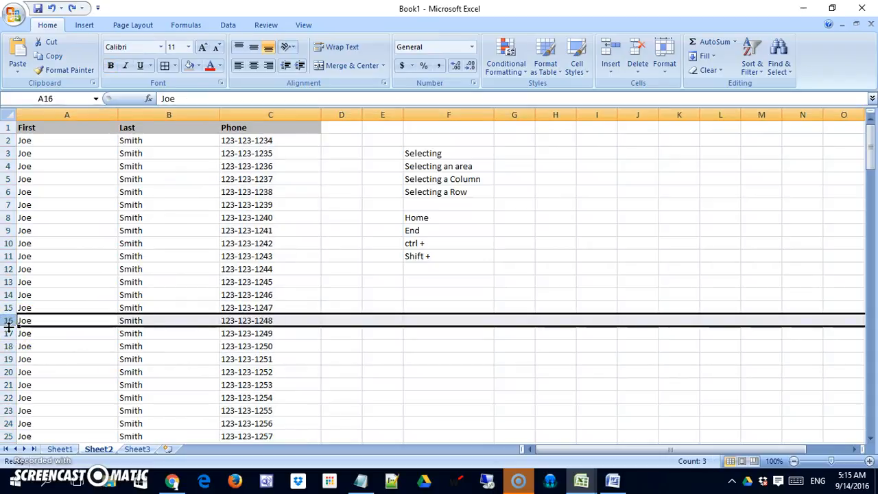
left_click(240, 296)
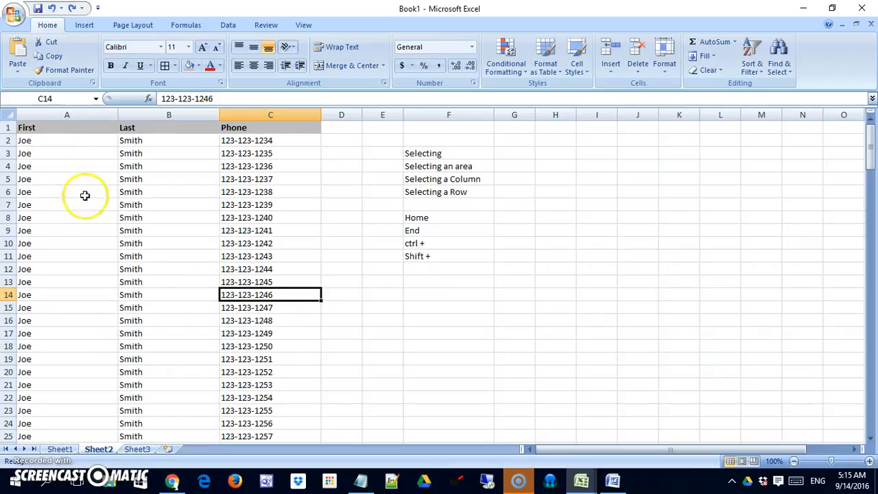
Step: Jump between cell A1 and the last used cell F167 repeatedly, finishing on A1
left_click(55, 126)
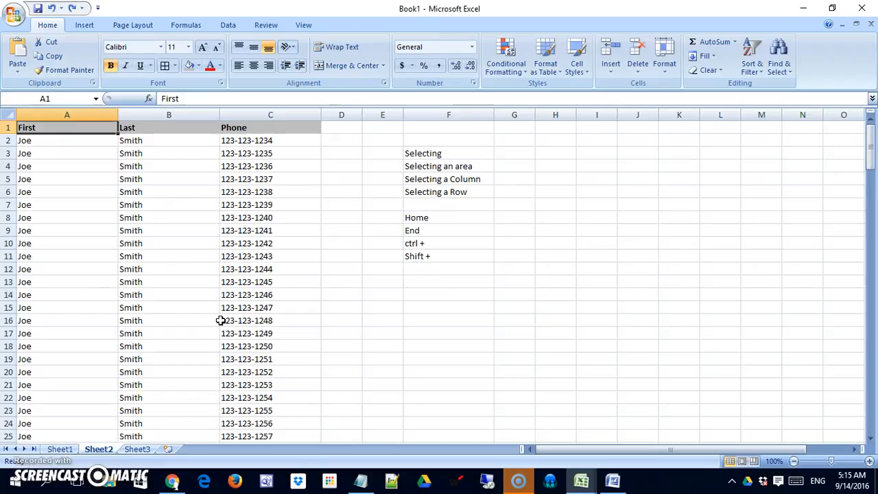
key("ctrl+End")
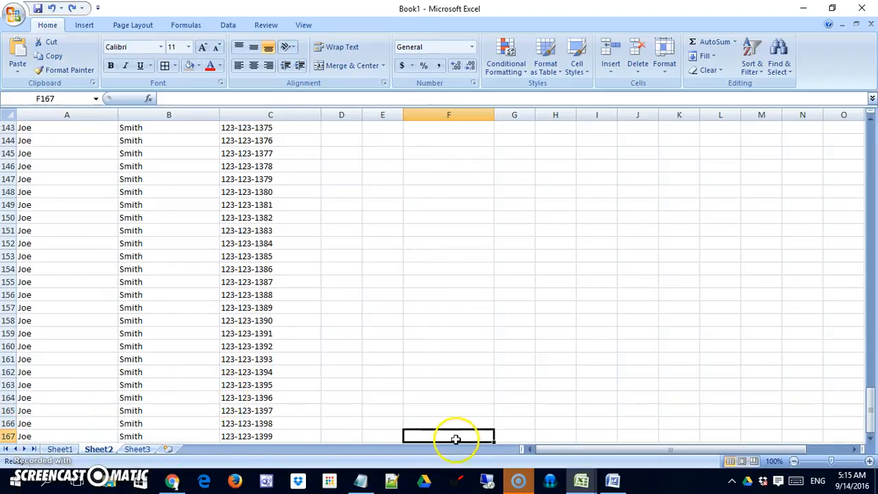
left_click_drag(870, 412, 870, 132)
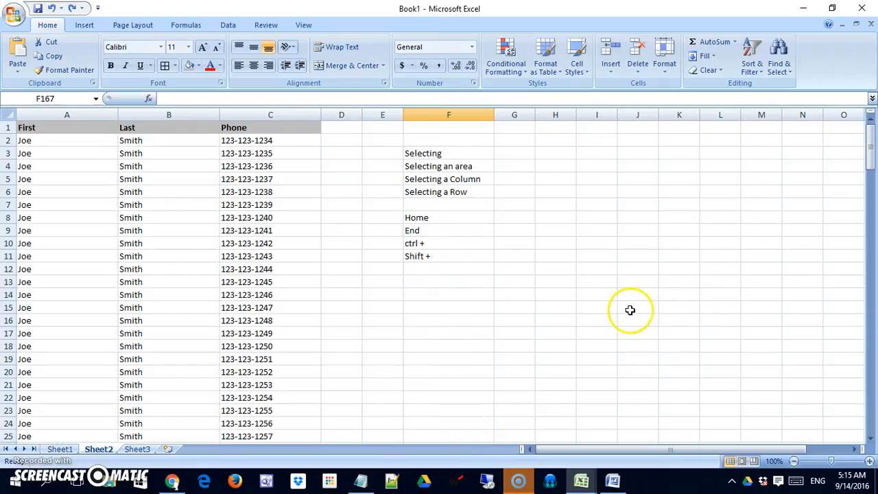
key("ctrl+End")
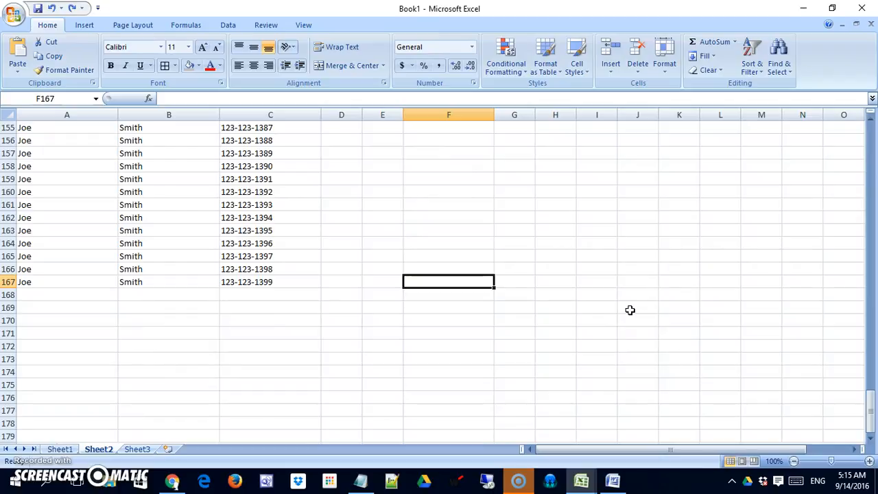
key("ctrl+Home")
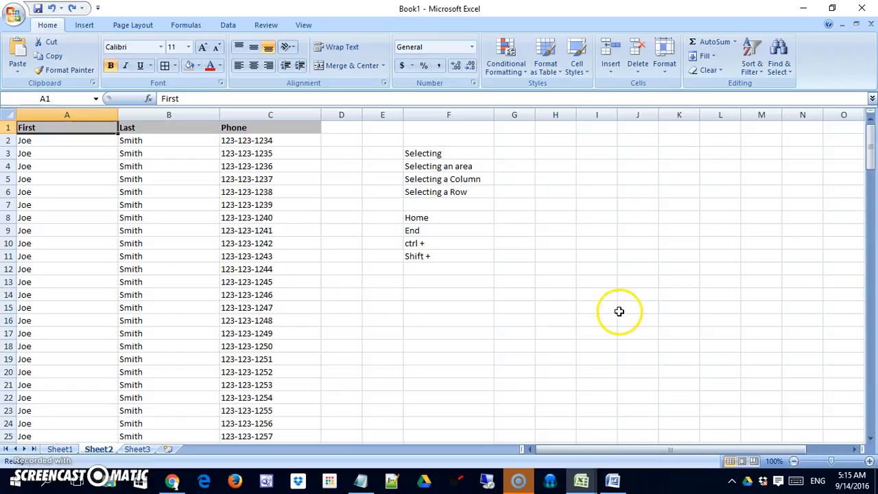
key("ctrl+End")
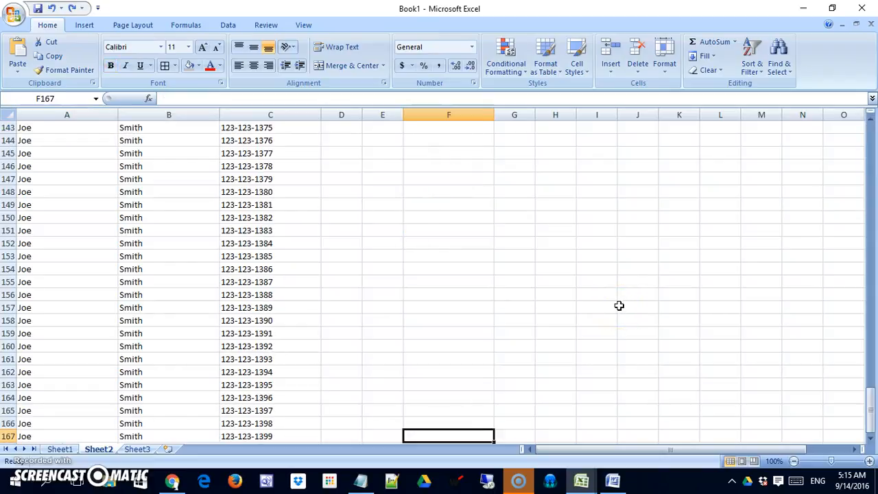
key("ctrl+Home")
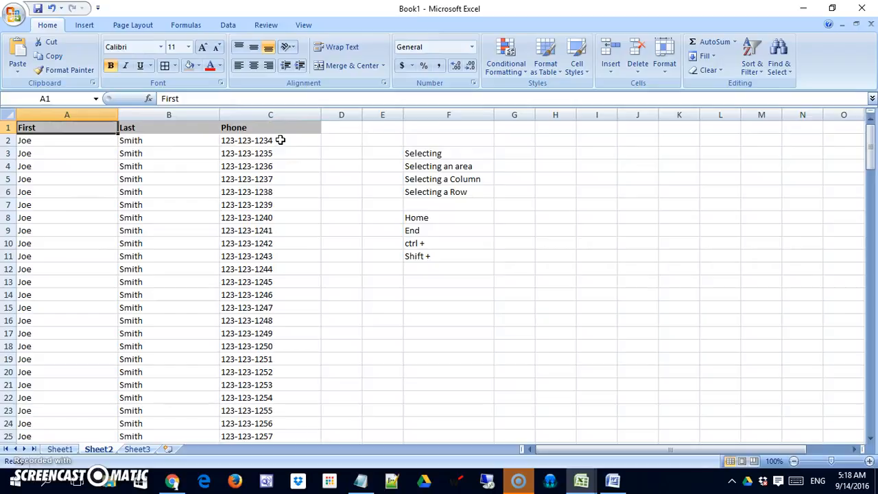
Step: Jump from A1 to the last header C1 and back, and from A1 to the column's last entry A167 and back
key("ctrl+Right")
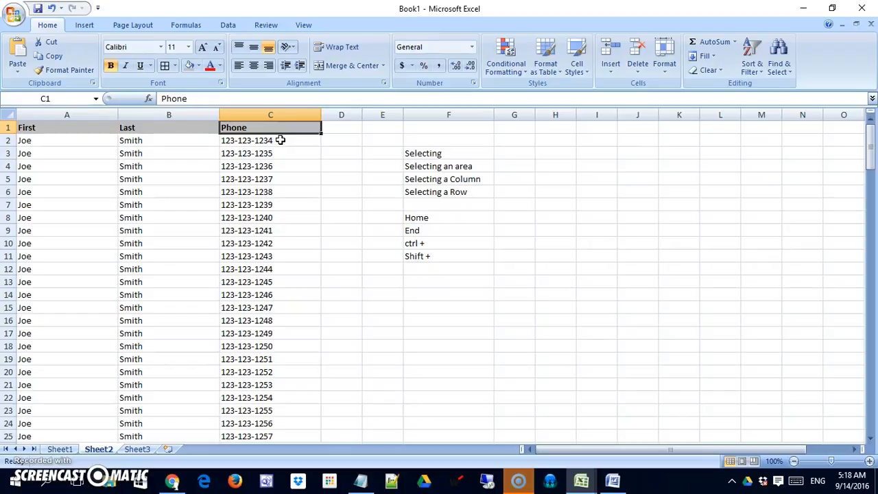
key("Home")
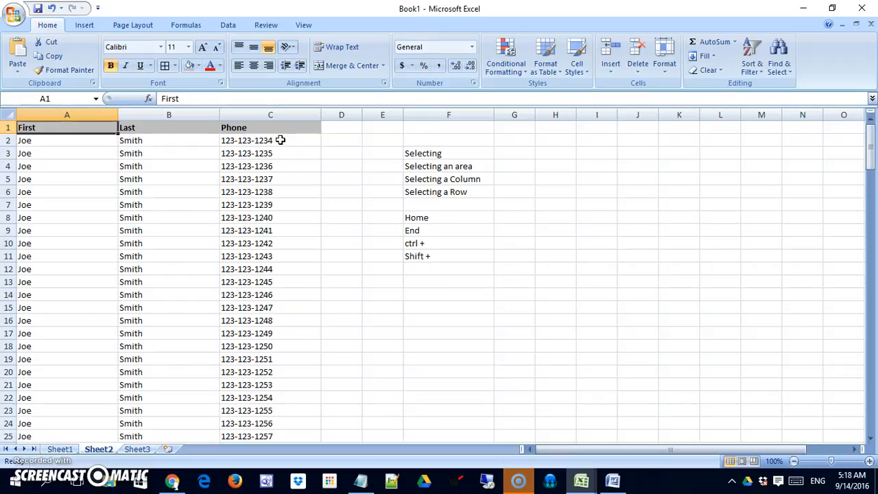
key("ctrl+Down")
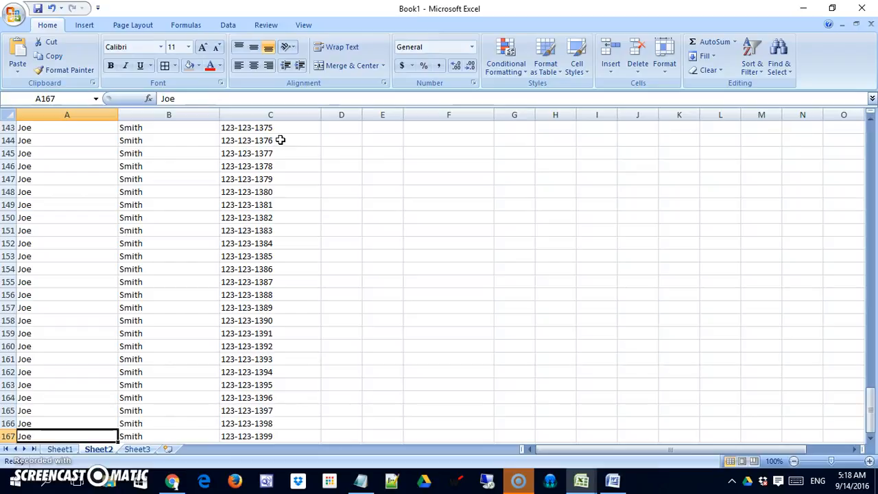
key("ctrl+Home")
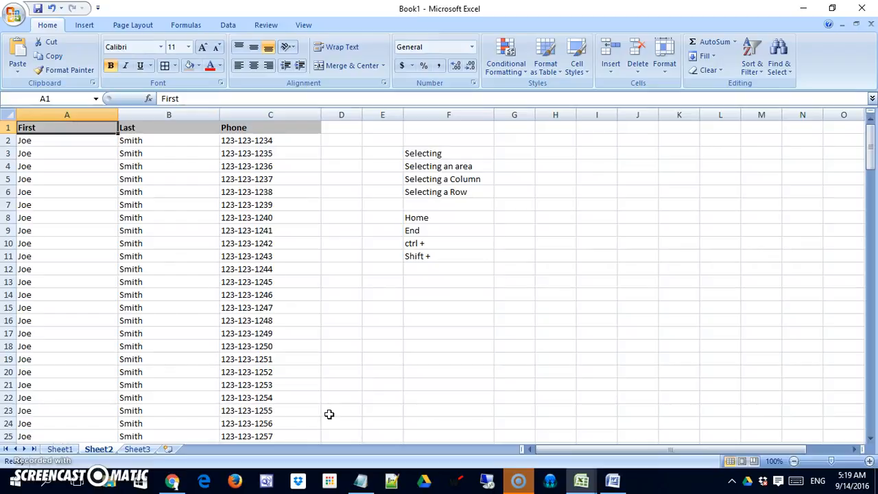
Step: Select the whole used range from A1 to F167, and return to cell A1
key("ctrl+shift+End")
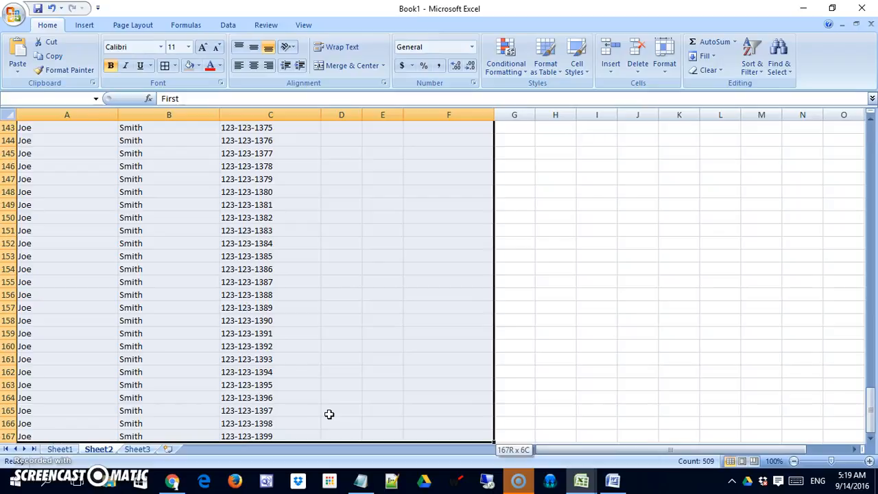
left_click_drag(329, 415, 329, 415)
key("ctrl+Home")
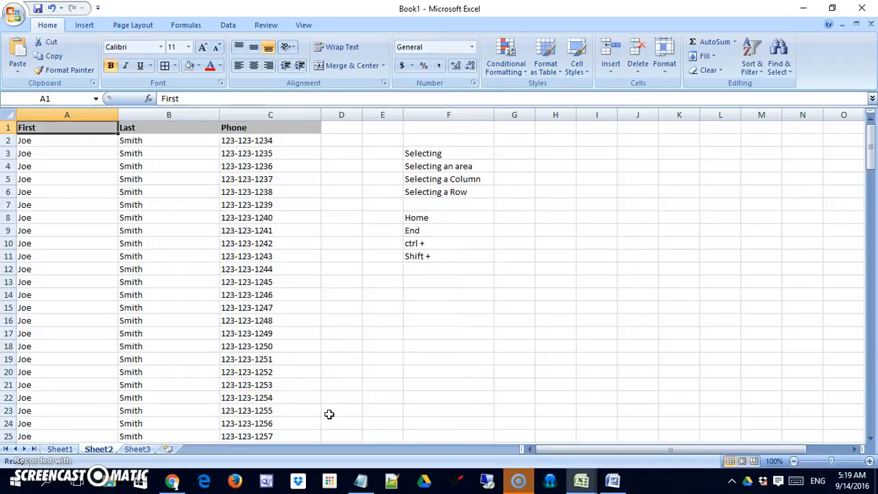
Step: Select the header cells A1 to C1, and separately the column A entries from A1 to A167
key("ctrl+shift+Right")
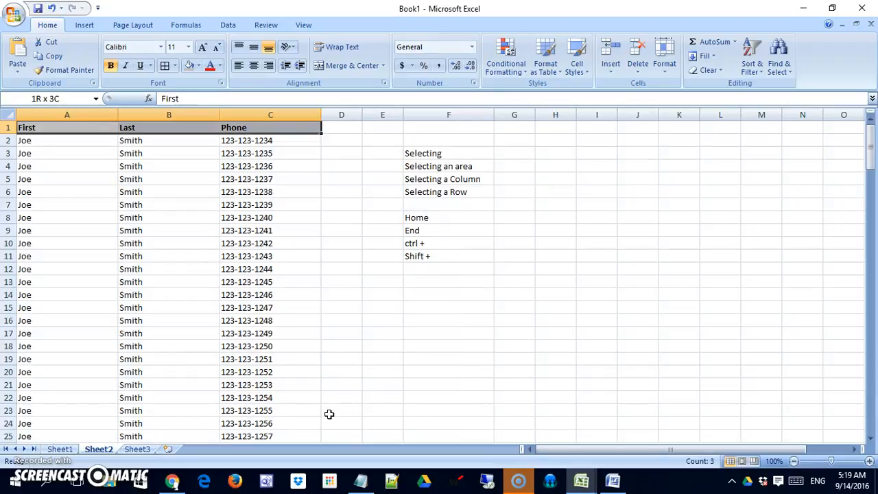
key("ctrl+Home")
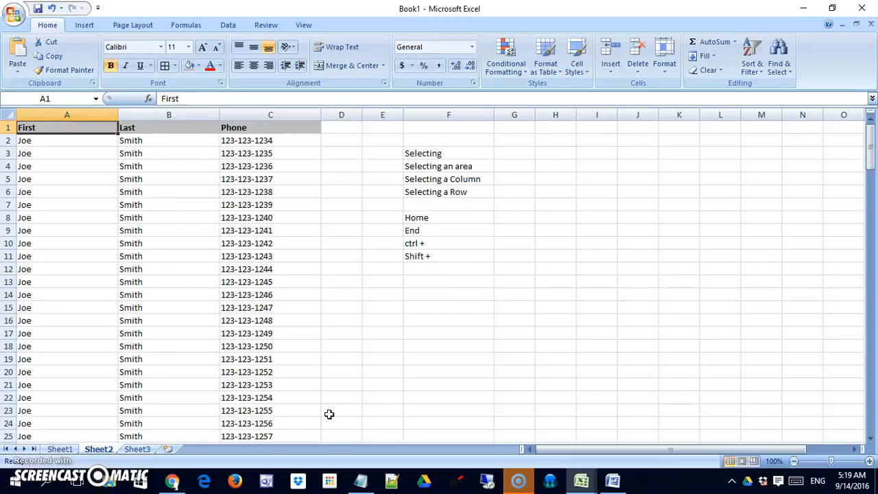
key("ctrl+shift+Down")
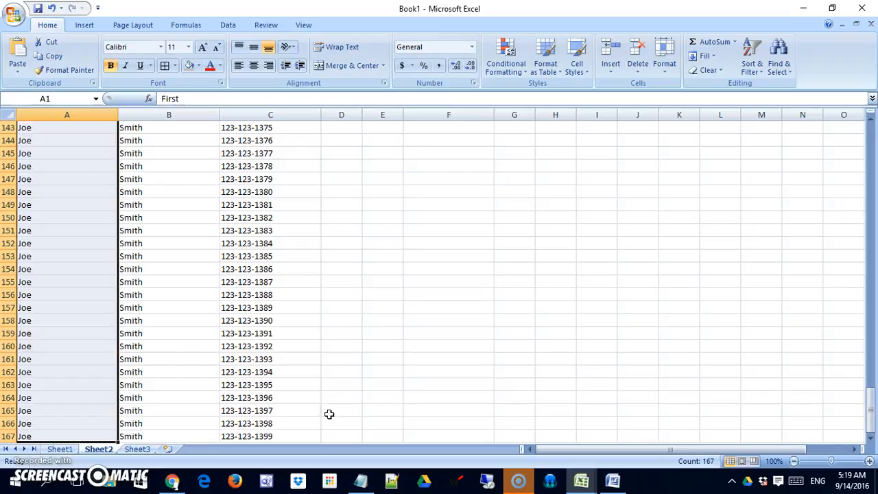
Step: Select everything from cell C106 back to A1 and check where the selected block ends
left_click(216, 167)
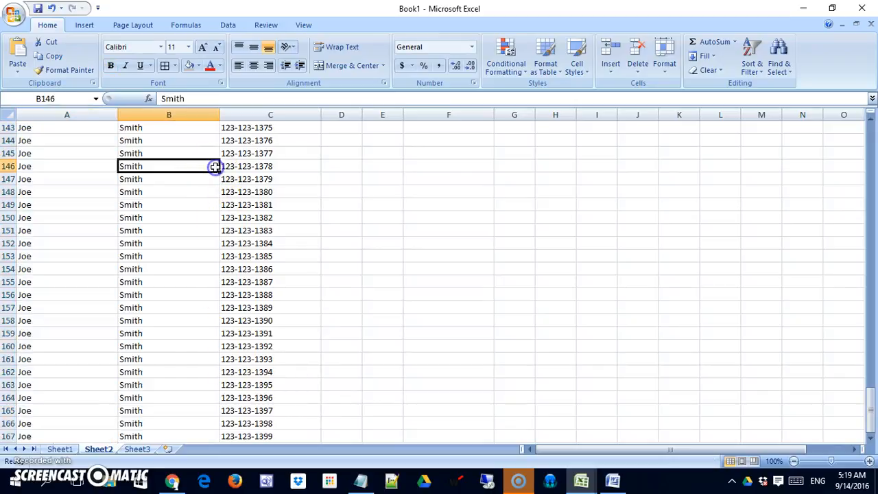
scroll(213, 180, "up", 14)
left_click(213, 193)
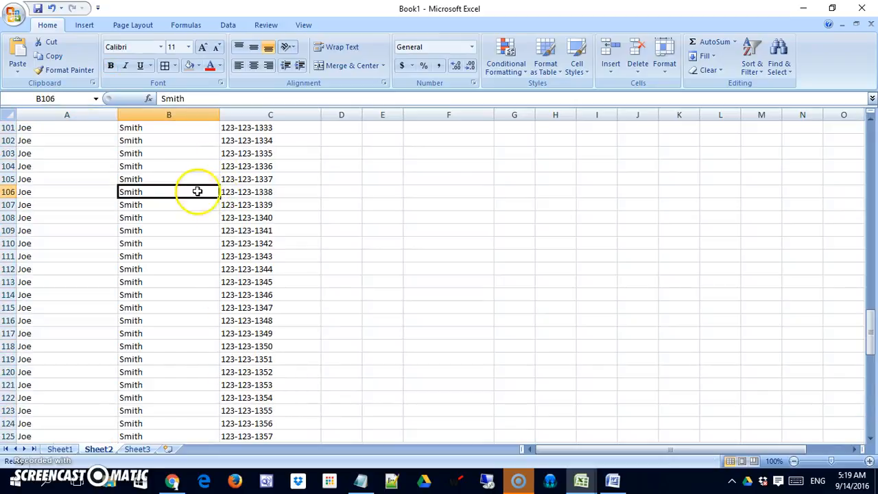
left_click(255, 193)
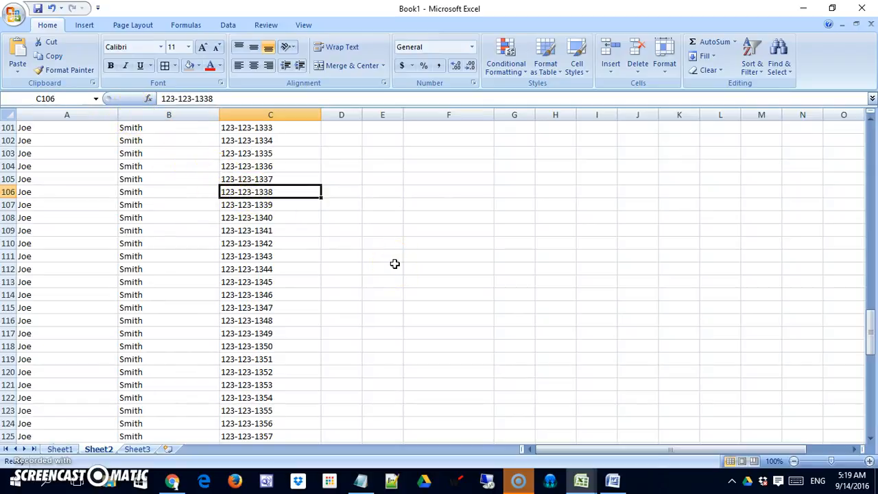
key("ctrl+shift+Home")
scroll(538, 274, "down", 20)
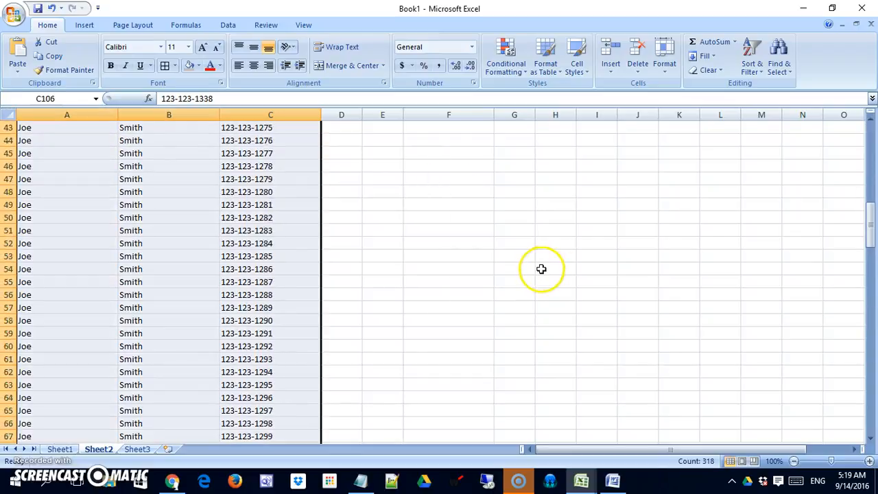
scroll(537, 276, "up", 2)
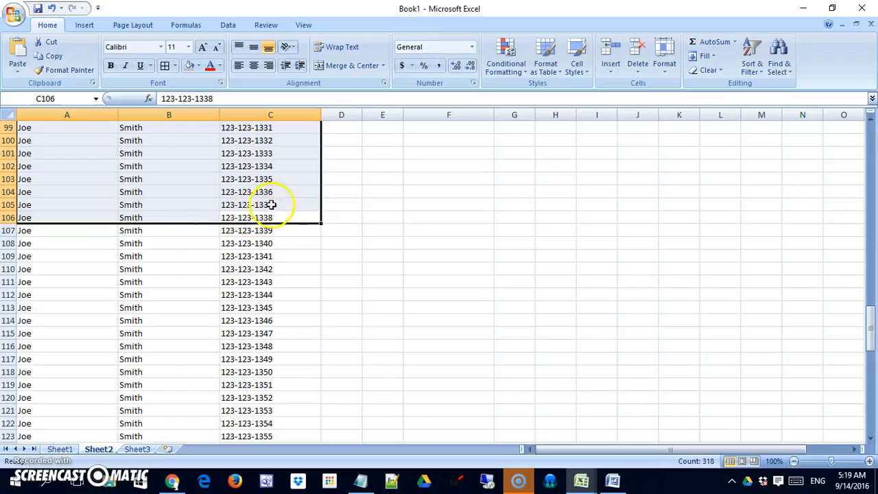
Step: Select row 16's entries from cell C16 back to the start of the row at A16
scroll(300, 226, "up", 20)
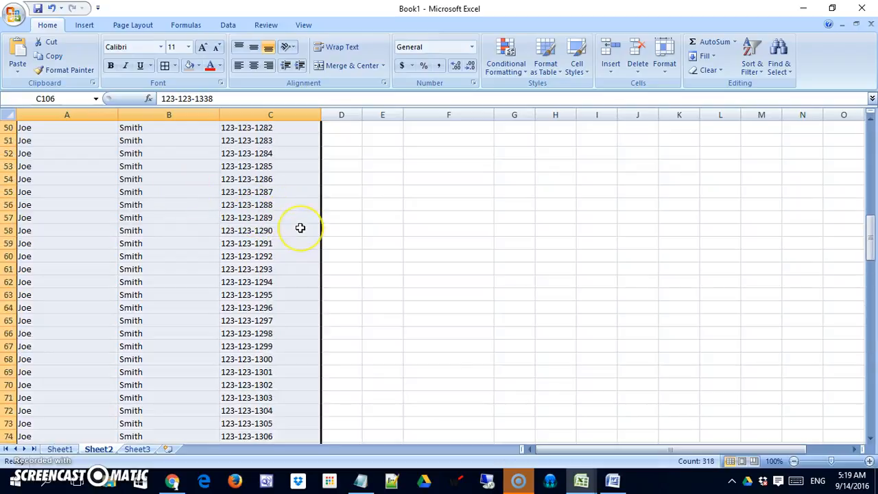
left_click(260, 319)
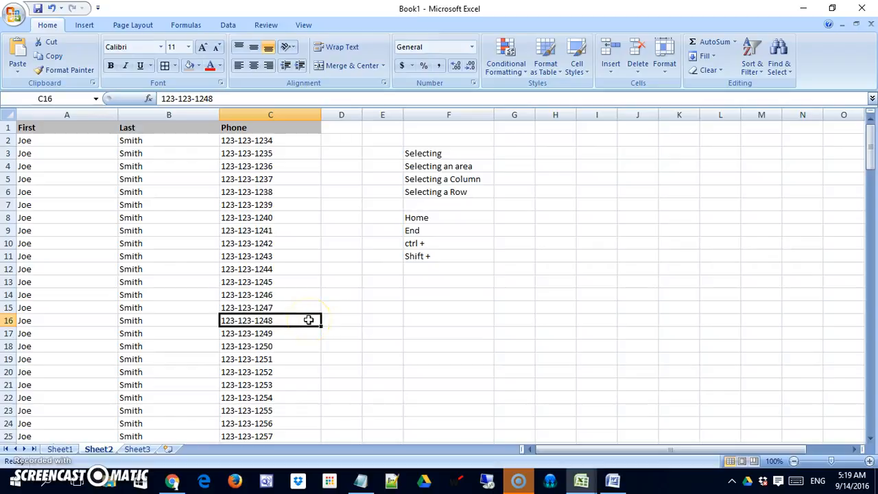
key("shift+Home")
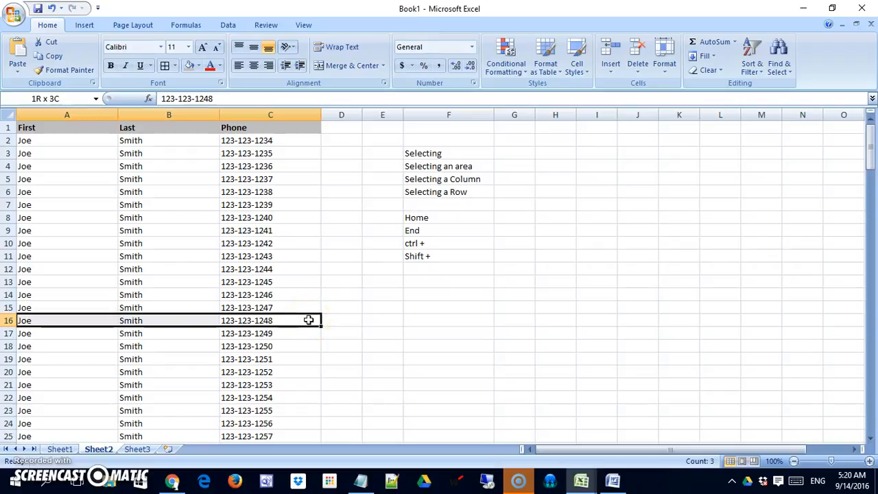